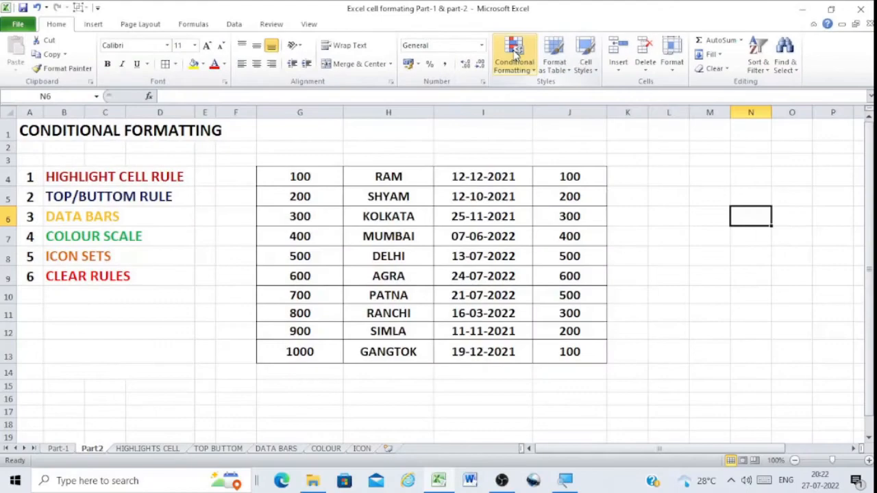
{"action": "left_click", "coordinate": [516, 53]}
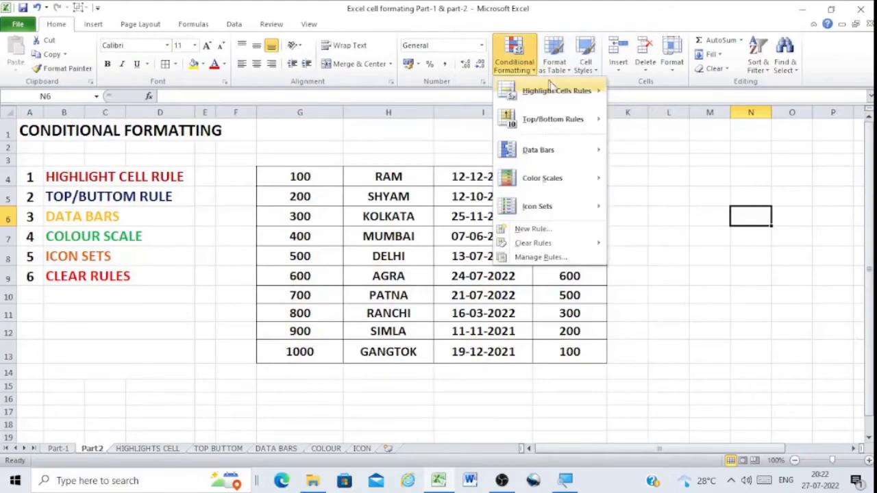
{"action": "mouse_move", "coordinate": [560, 94]}
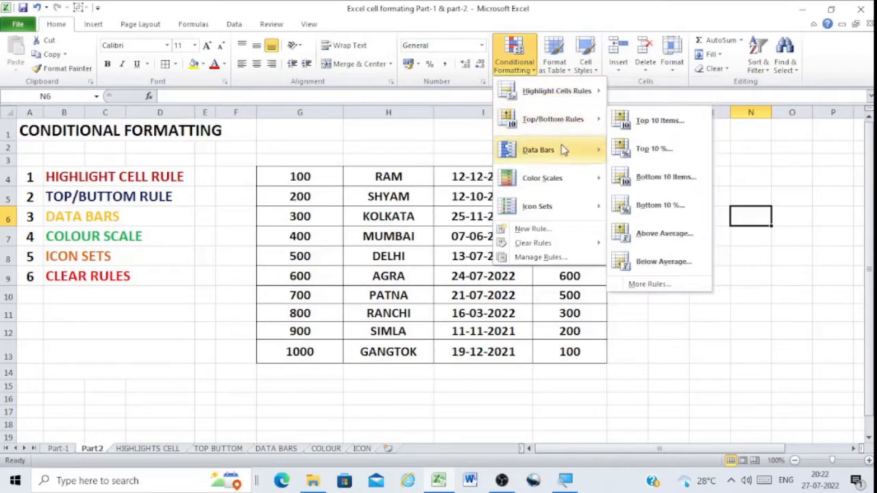
{"action": "mouse_move", "coordinate": [562, 150]}
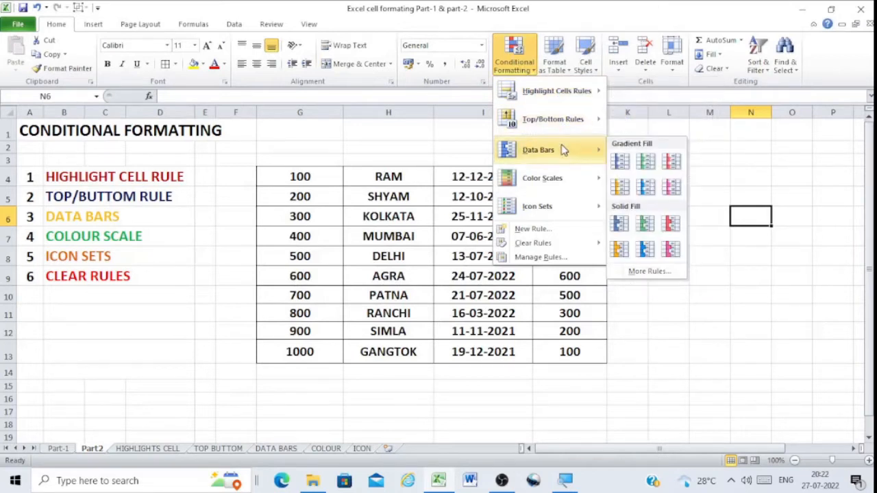
{"action": "mouse_move", "coordinate": [556, 214]}
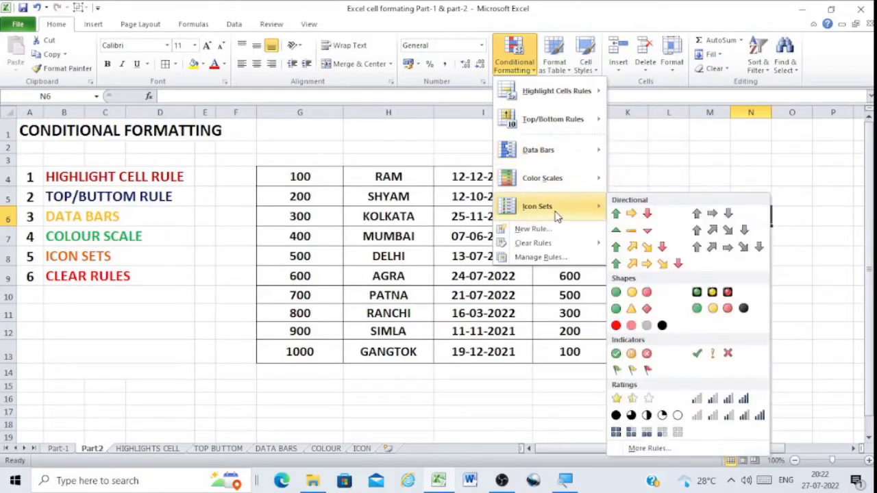
{"action": "mouse_move", "coordinate": [559, 251]}
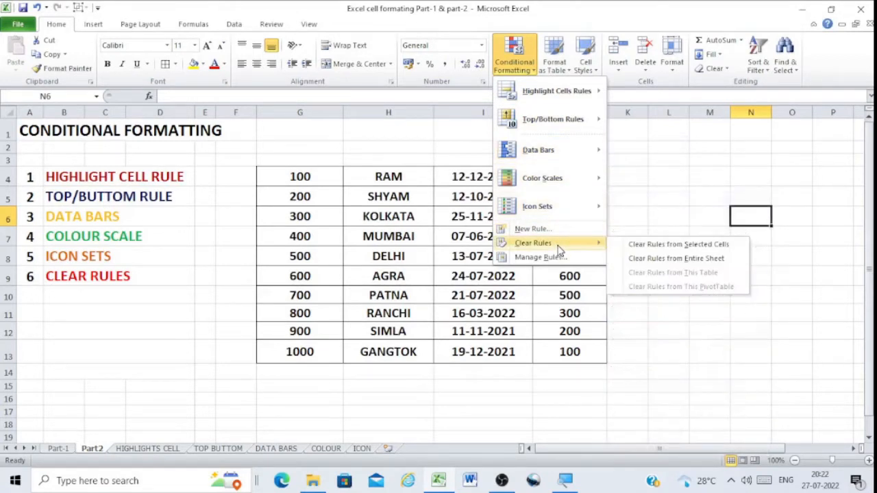
{"action": "left_click", "coordinate": [443, 411]}
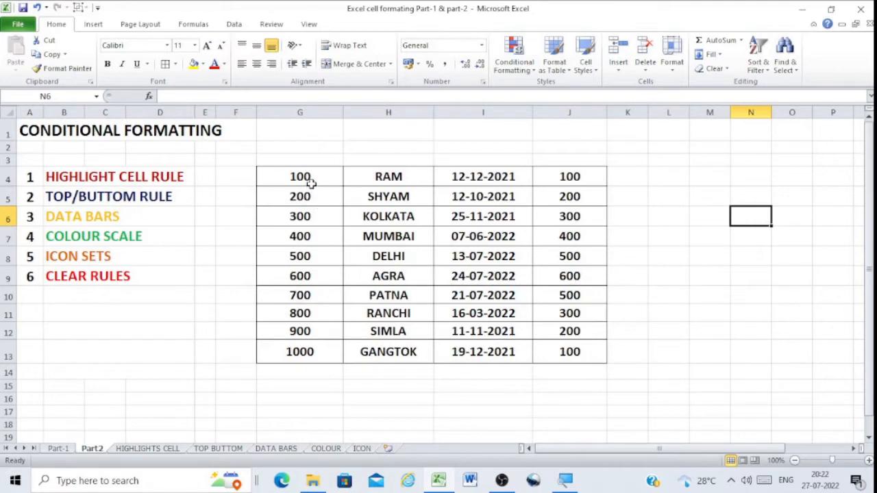
{"action": "left_click_drag", "start_coordinate": [304, 176], "coordinate": [304, 349]}
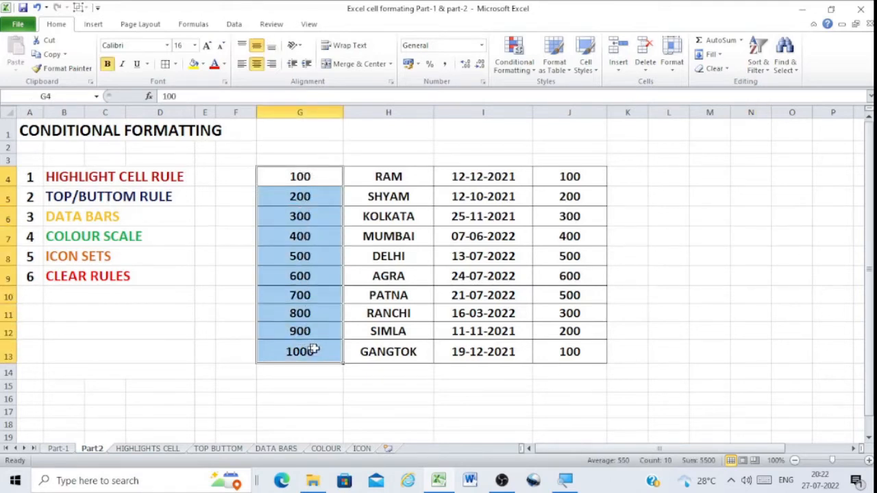
{"action": "left_click", "coordinate": [518, 58]}
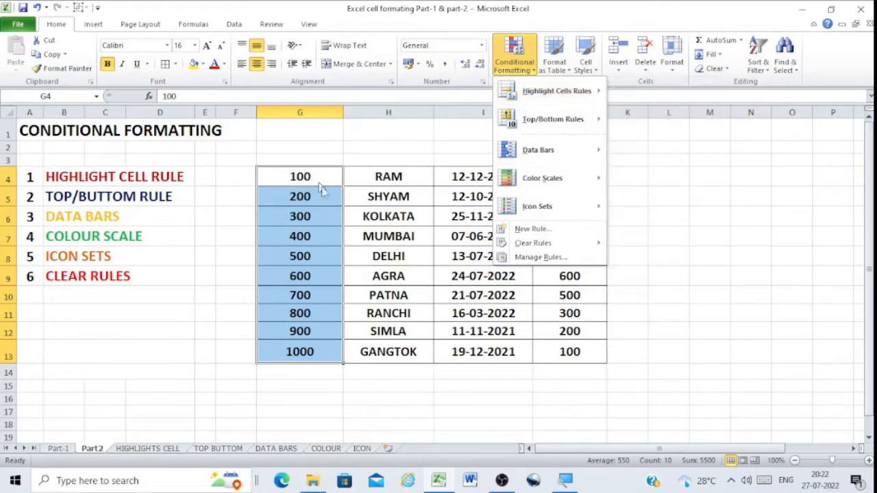
{"action": "left_click", "coordinate": [339, 372]}
Step: Highlight the values greater than 500 in G4:G13 with Yellow Fill with Dark Yellow Text using conditional formatting
{"action": "left_click_drag", "start_coordinate": [309, 180], "coordinate": [309, 353]}
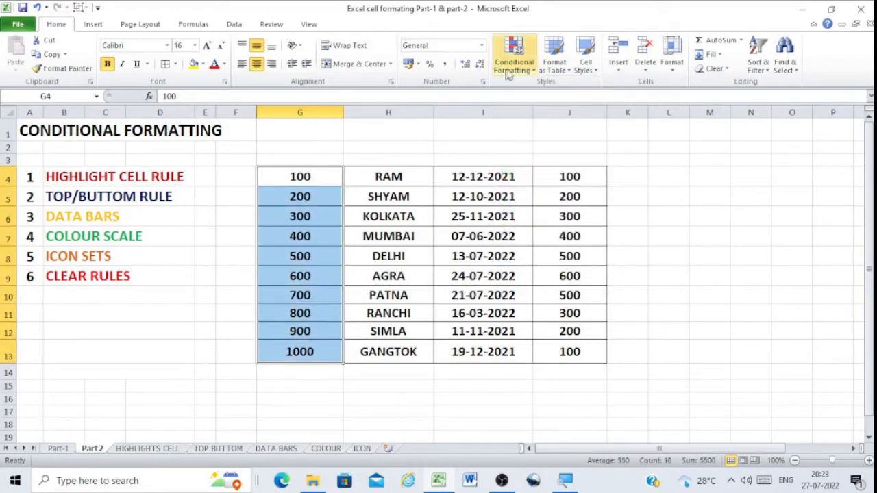
{"action": "left_click", "coordinate": [516, 53]}
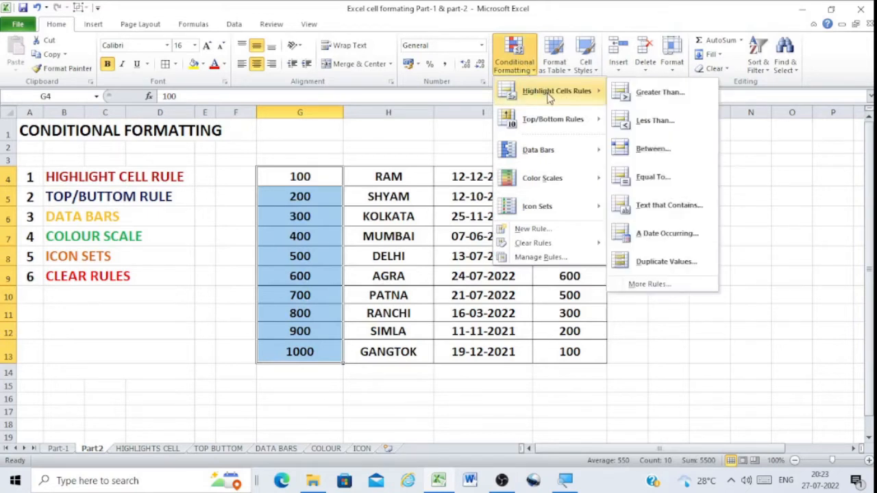
{"action": "left_click", "coordinate": [656, 96]}
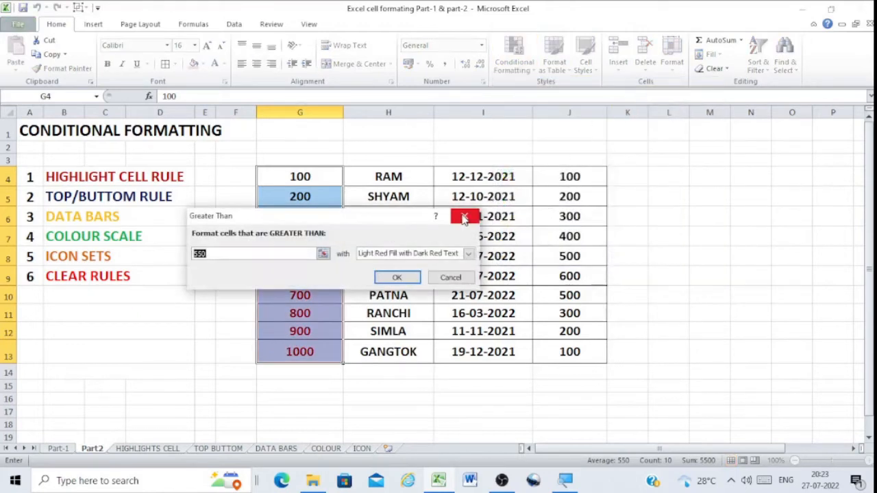
{"action": "left_click_drag", "start_coordinate": [392, 224], "coordinate": [742, 142]}
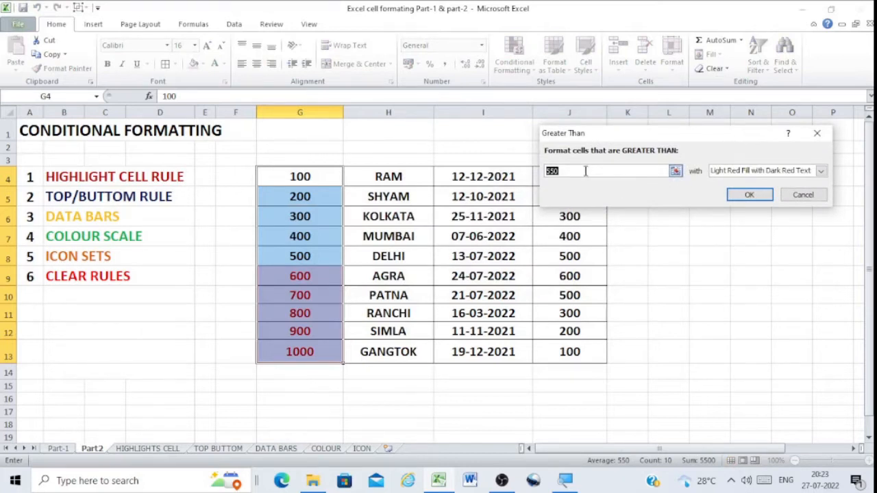
{"action": "left_click_drag", "start_coordinate": [579, 170], "coordinate": [546, 170]}
{"action": "type", "text": "500"}
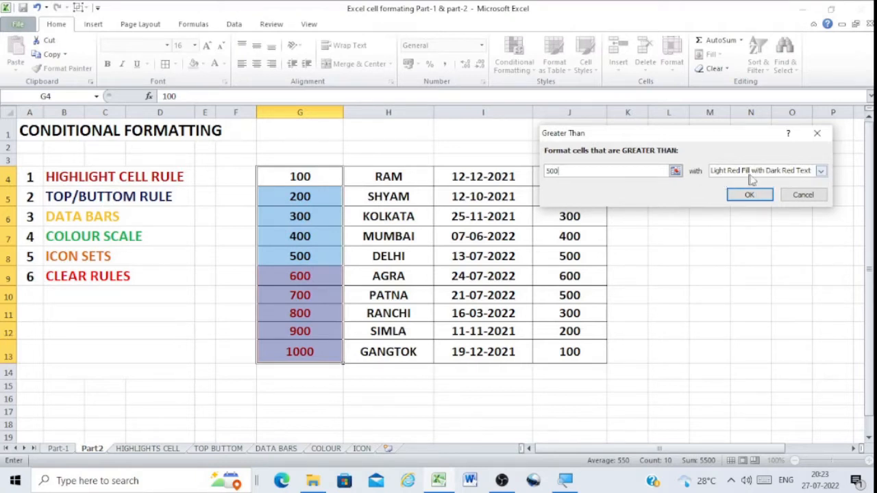
{"action": "left_click", "coordinate": [821, 171]}
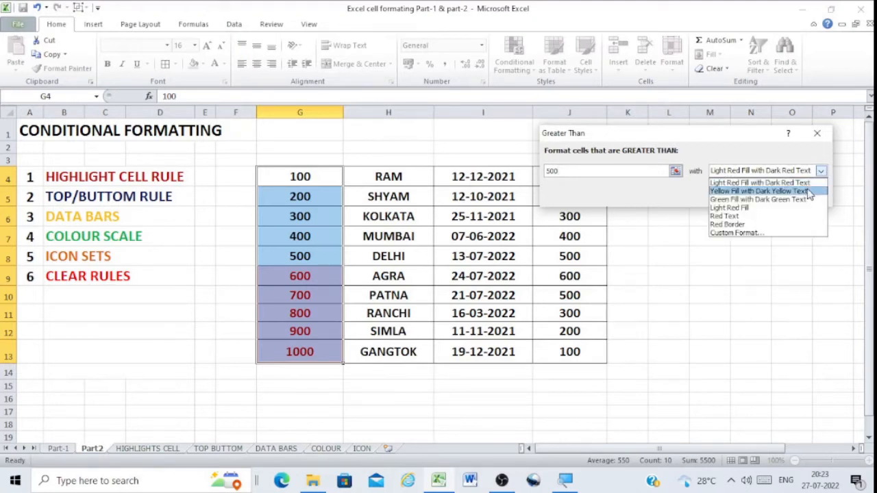
{"action": "left_click", "coordinate": [761, 191]}
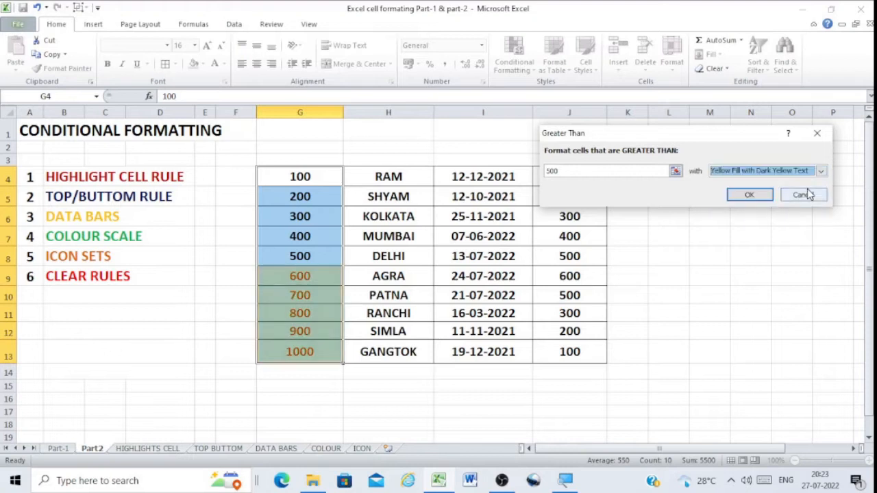
{"action": "left_click", "coordinate": [750, 196]}
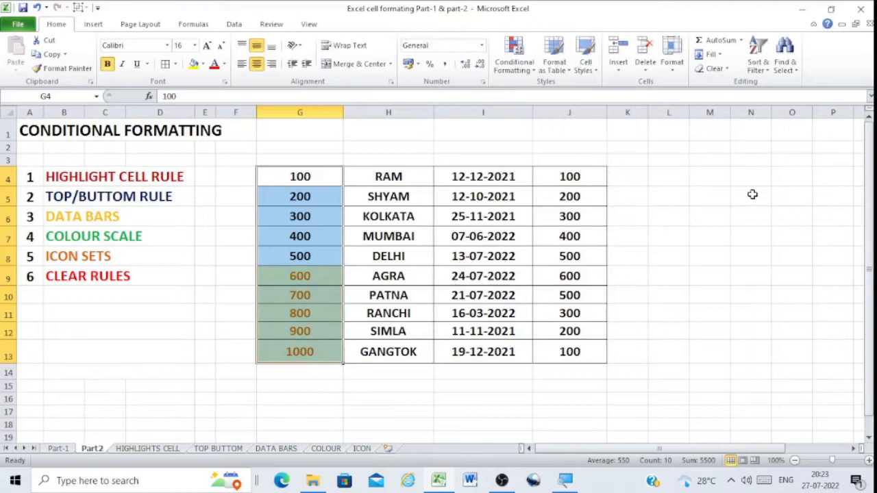
{"action": "left_click", "coordinate": [728, 263]}
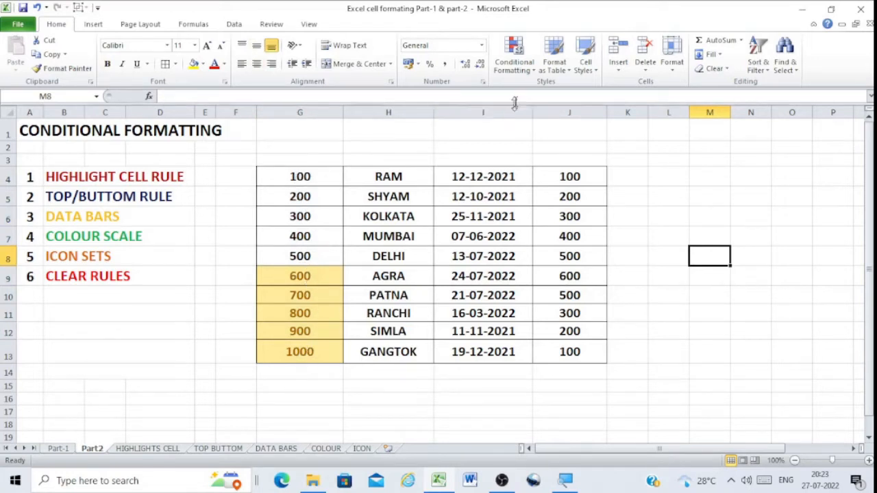
{"action": "left_click", "coordinate": [525, 58]}
{"action": "mouse_move", "coordinate": [540, 100]}
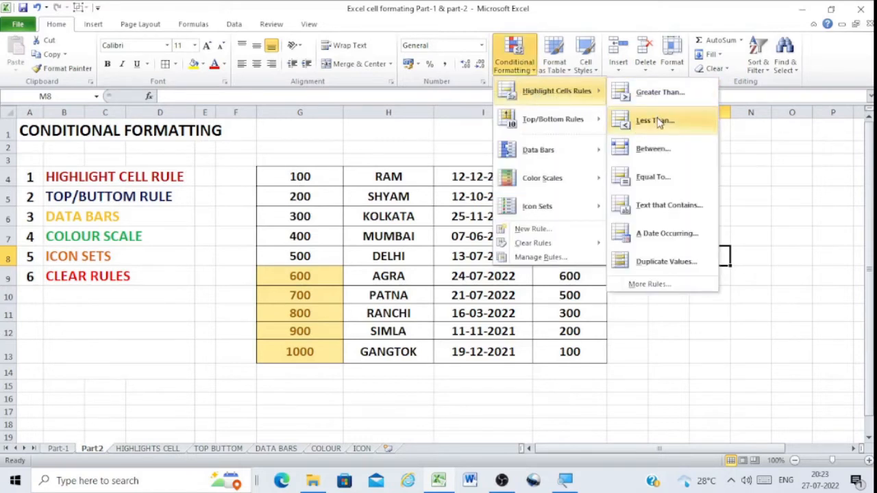
{"action": "left_click", "coordinate": [757, 166]}
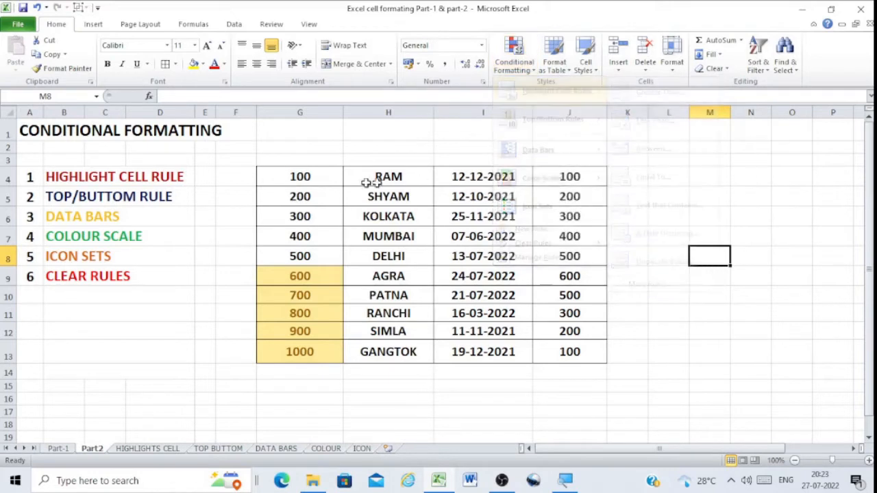
Step: Clear the Greater Than conditional formatting rule from cells G4:G13 only
{"action": "left_click_drag", "start_coordinate": [305, 176], "coordinate": [312, 349]}
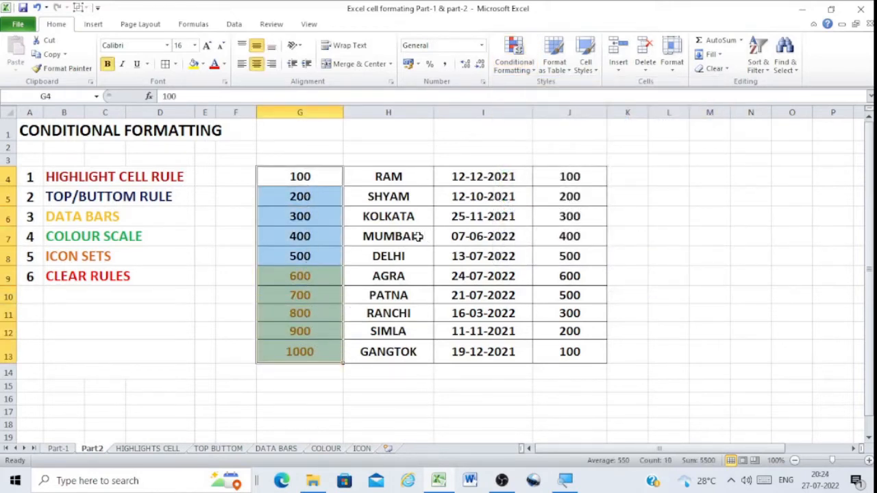
{"action": "left_click", "coordinate": [518, 55]}
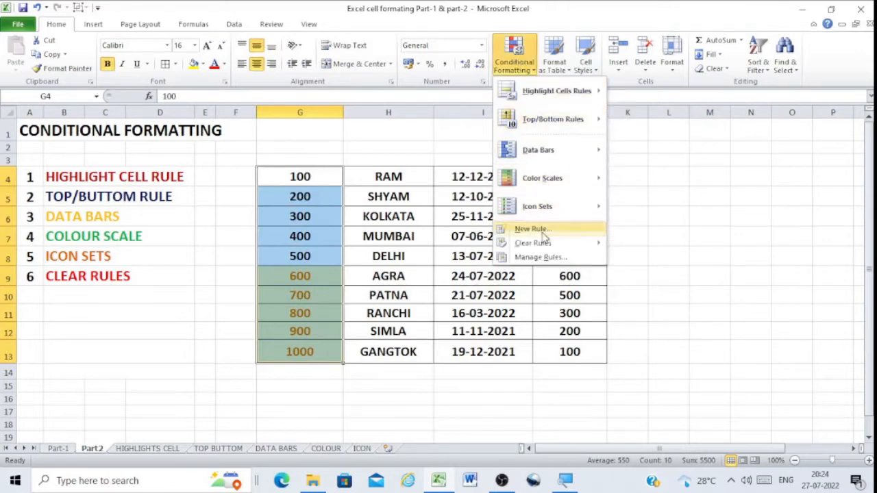
{"action": "mouse_move", "coordinate": [548, 248]}
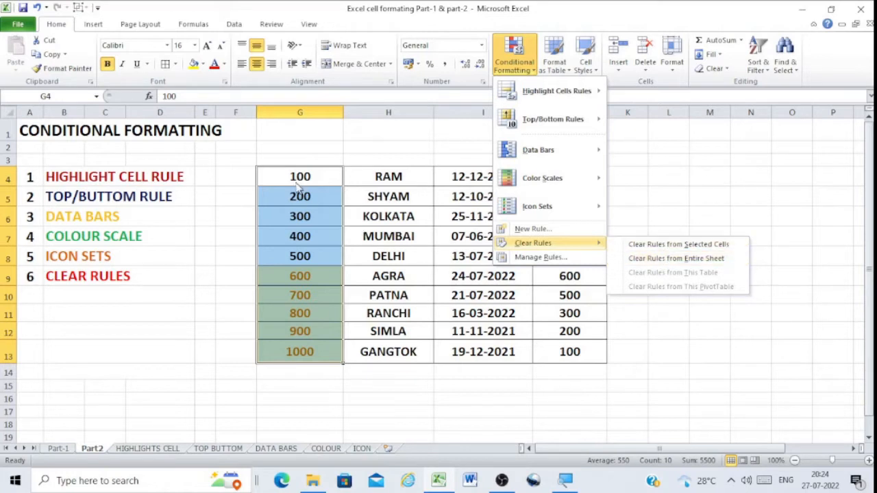
{"action": "left_click", "coordinate": [650, 247]}
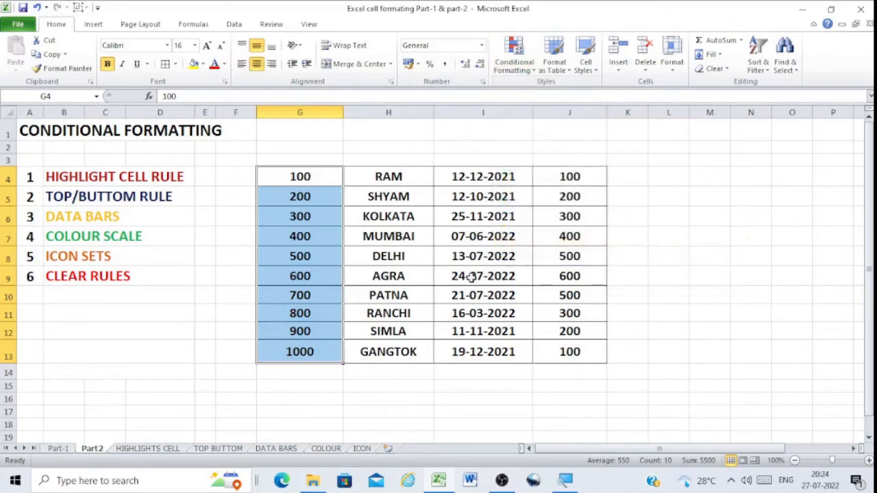
{"action": "left_click", "coordinate": [295, 384]}
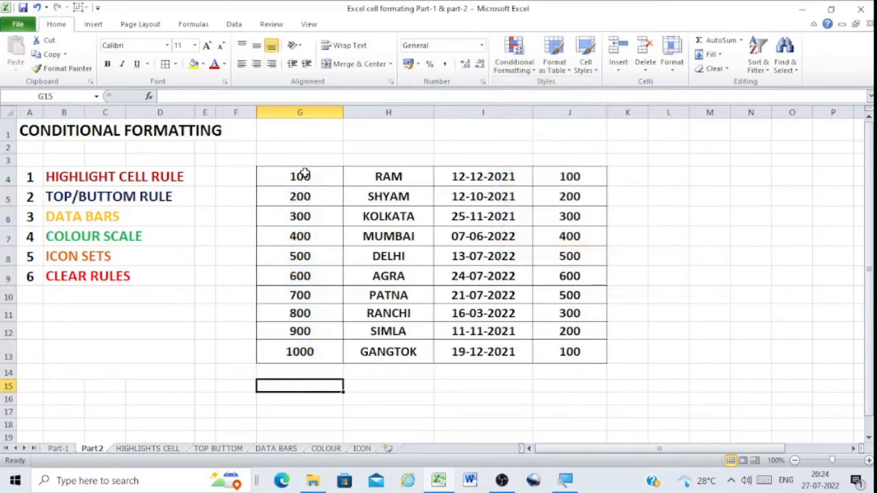
Step: Highlight the values less than 500 in G4:G13 with Light Red Fill with Dark Red Text using conditional formatting
{"action": "left_click_drag", "start_coordinate": [303, 177], "coordinate": [308, 351]}
{"action": "left_click", "coordinate": [515, 55]}
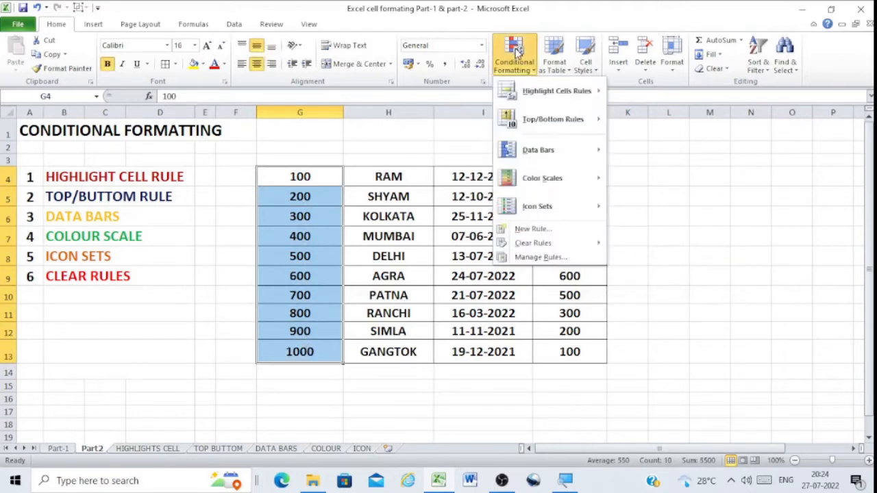
{"action": "mouse_move", "coordinate": [535, 92]}
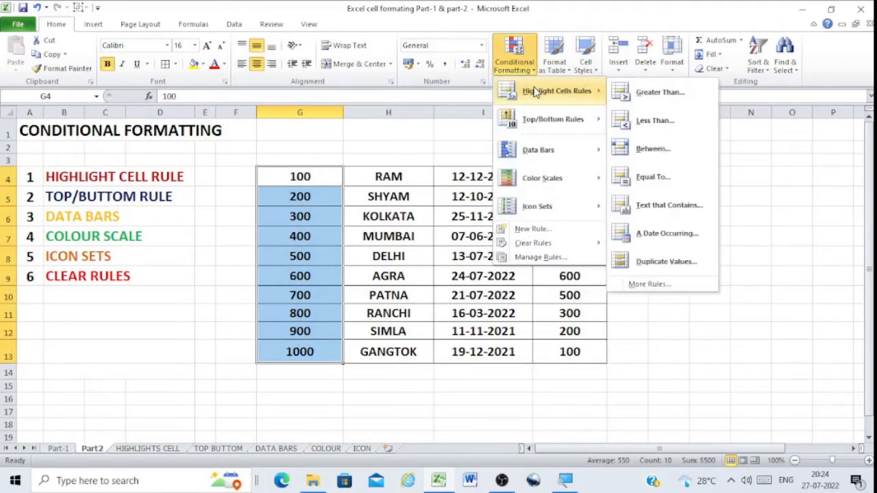
{"action": "left_click", "coordinate": [632, 121]}
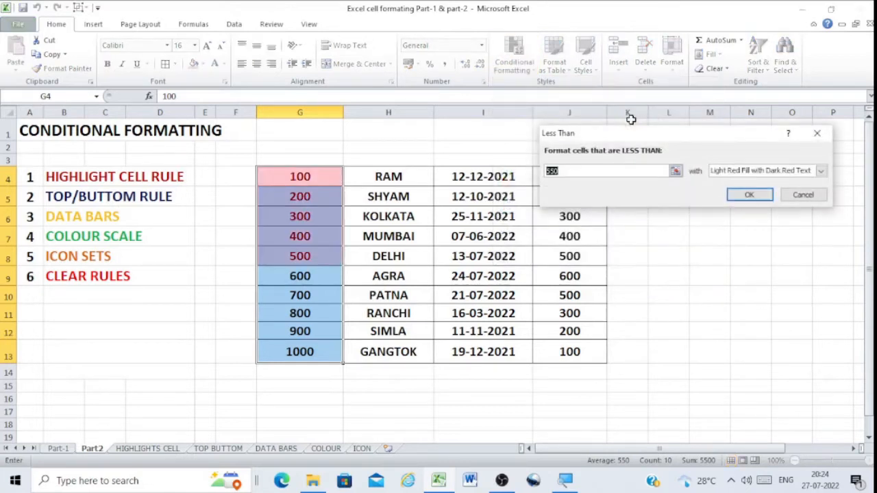
{"action": "left_click", "coordinate": [560, 171]}
{"action": "left_click_drag", "start_coordinate": [560, 170], "coordinate": [545, 170]}
{"action": "type", "text": "500"}
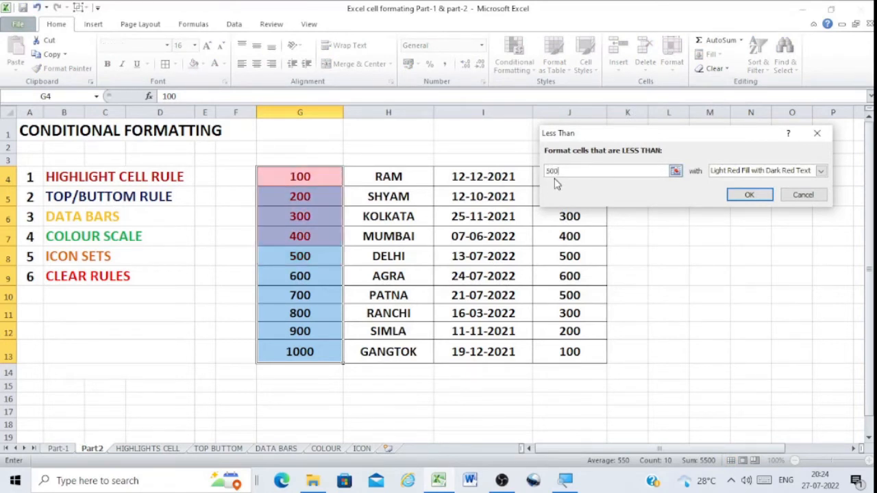
{"action": "left_click", "coordinate": [751, 194]}
{"action": "left_click", "coordinate": [683, 315]}
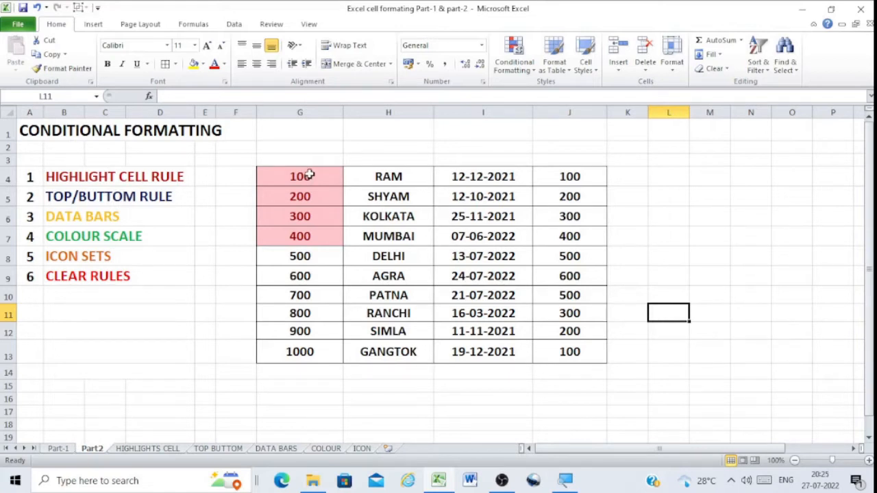
Step: Clear the Less Than conditional formatting rule from cells G4:G13 only
{"action": "left_click_drag", "start_coordinate": [310, 176], "coordinate": [305, 352]}
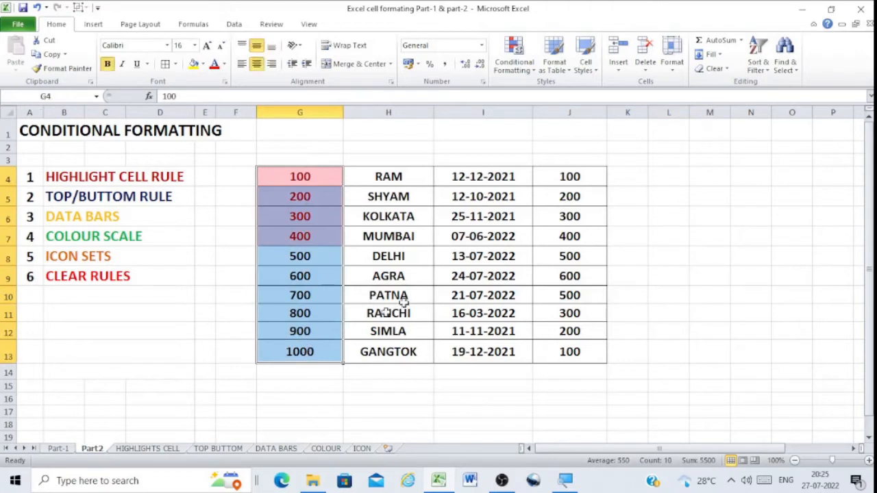
{"action": "left_click", "coordinate": [518, 63]}
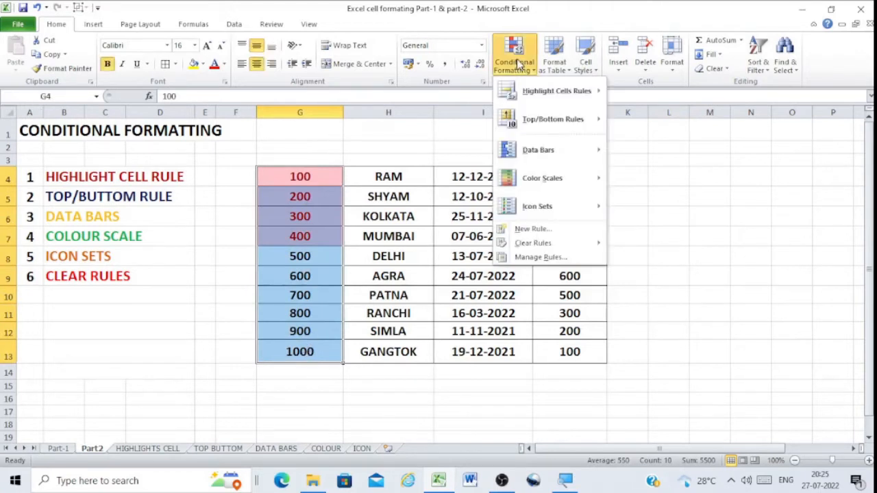
{"action": "mouse_move", "coordinate": [551, 247]}
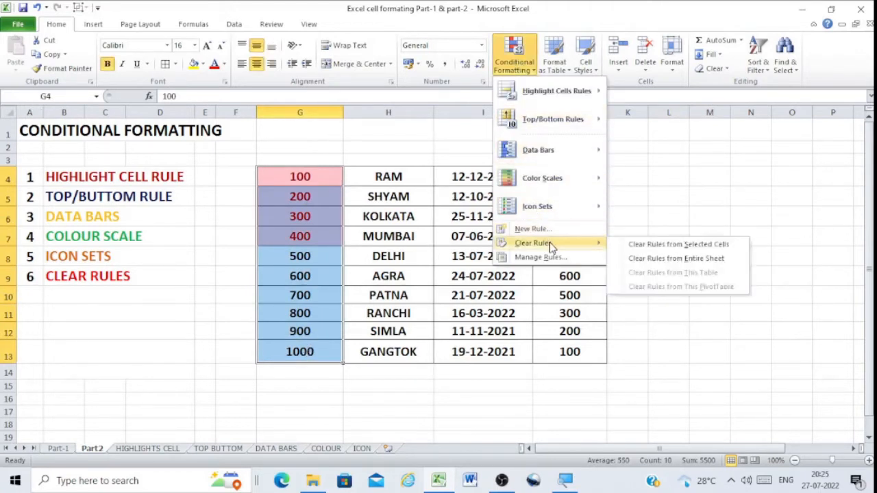
{"action": "left_click", "coordinate": [676, 250]}
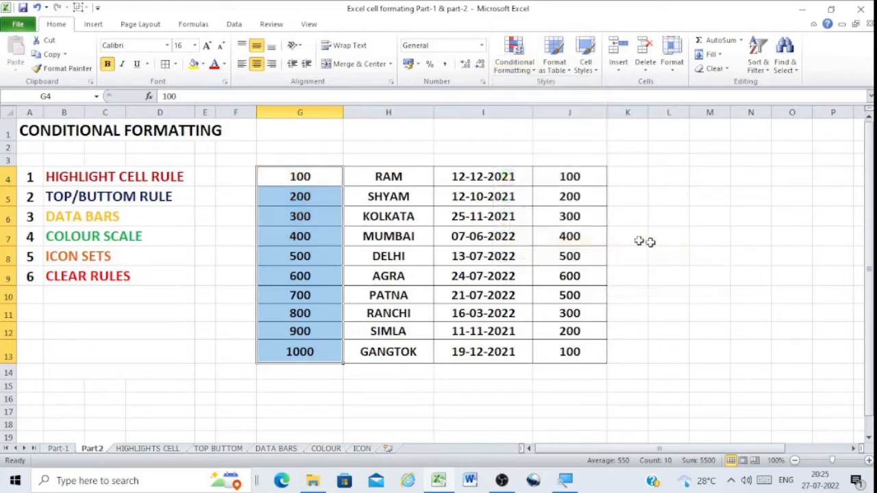
Step: Highlight the values between 300 and 800 in G4:G13 with Light Red Fill with Dark Red Text using conditional formatting
{"action": "left_click", "coordinate": [520, 52]}
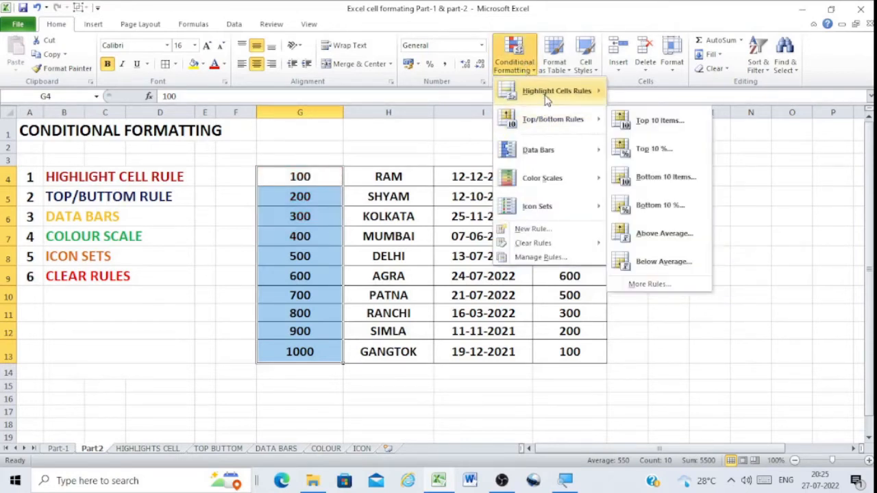
{"action": "mouse_move", "coordinate": [568, 91]}
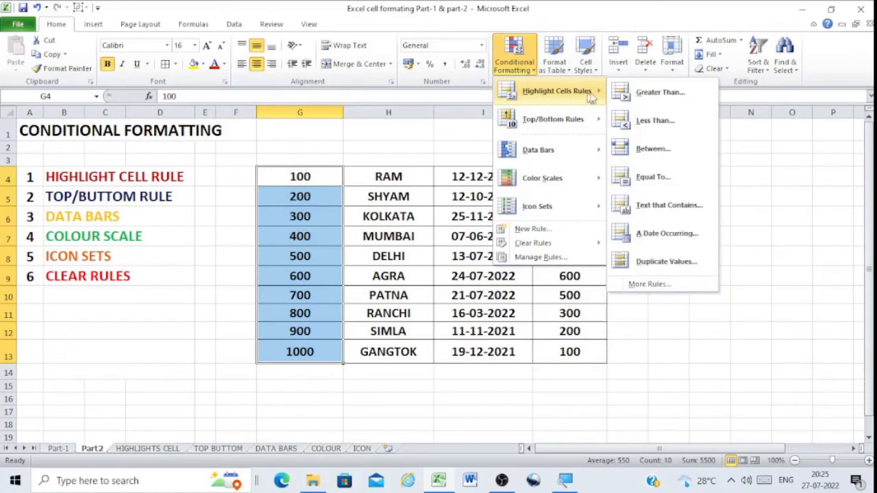
{"action": "left_click", "coordinate": [660, 142]}
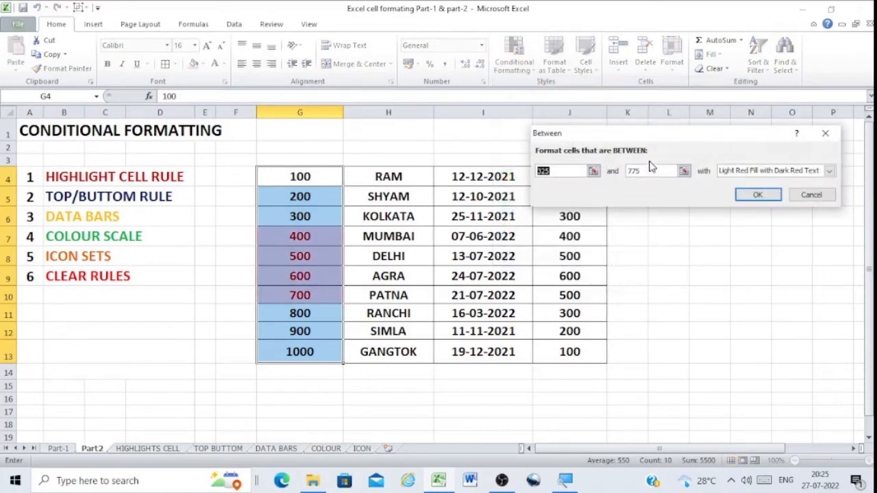
{"action": "left_click", "coordinate": [559, 170]}
{"action": "left_click_drag", "start_coordinate": [559, 170], "coordinate": [537, 170]}
{"action": "type", "text": "300"}
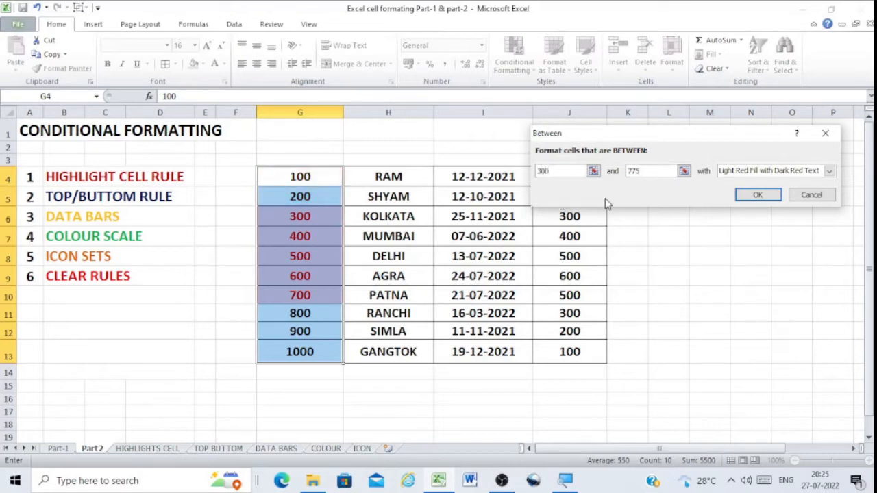
{"action": "left_click_drag", "start_coordinate": [652, 171], "coordinate": [621, 170]}
{"action": "type", "text": "8"}
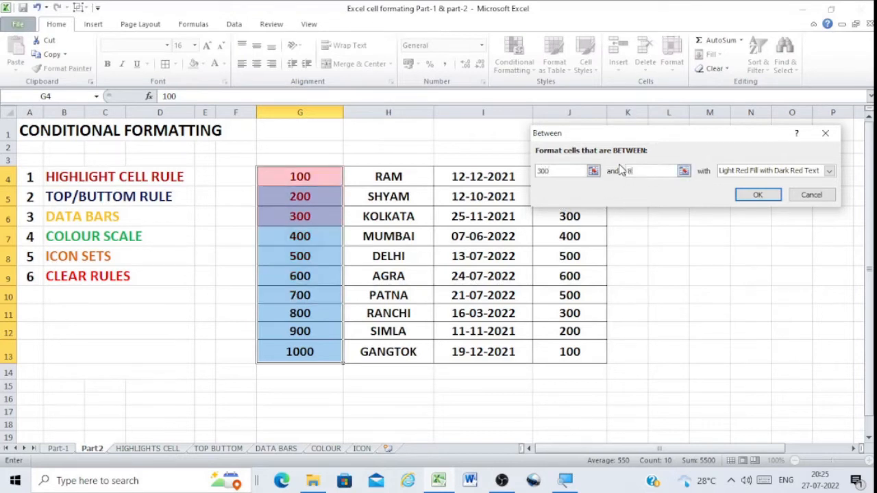
{"action": "type", "text": "00"}
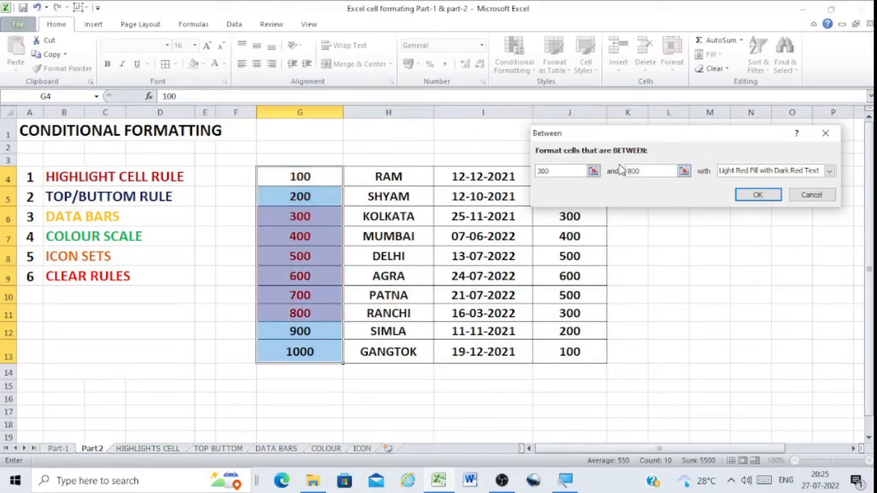
{"action": "left_click", "coordinate": [761, 195]}
{"action": "left_click", "coordinate": [762, 235]}
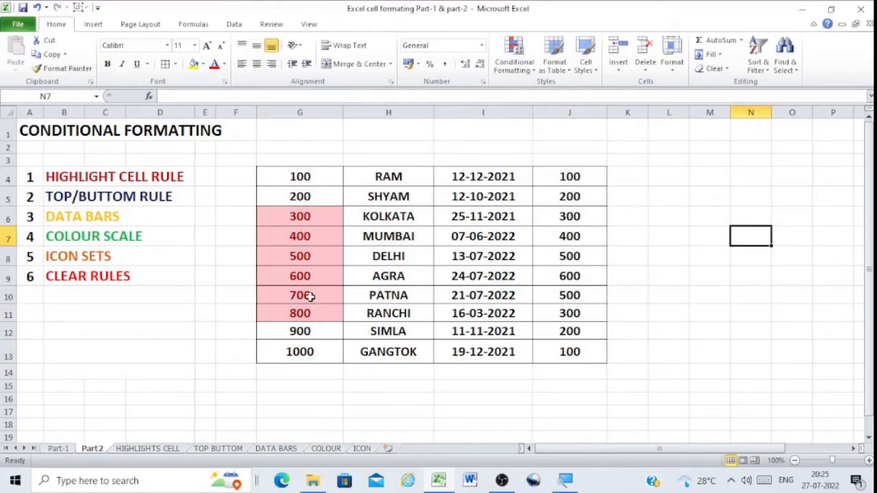
Step: Clear the Between conditional formatting rule from cells G4:G13 only
{"action": "left_click_drag", "start_coordinate": [306, 176], "coordinate": [307, 350]}
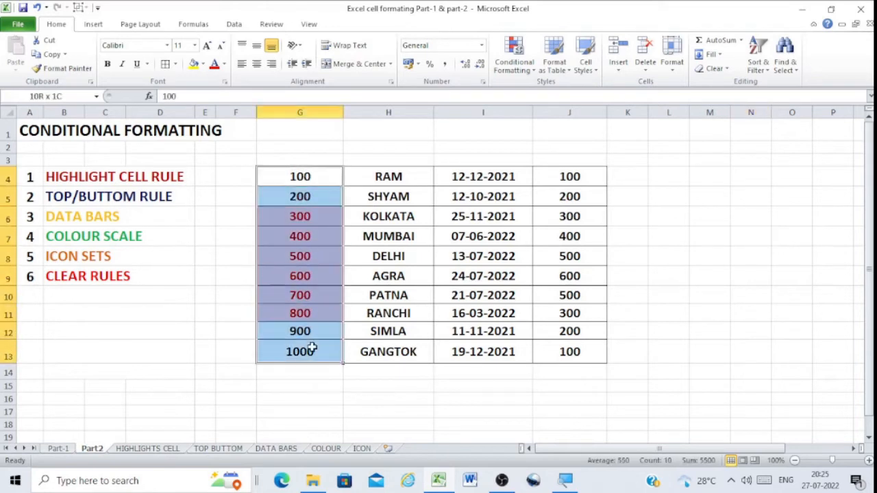
{"action": "left_click", "coordinate": [519, 75]}
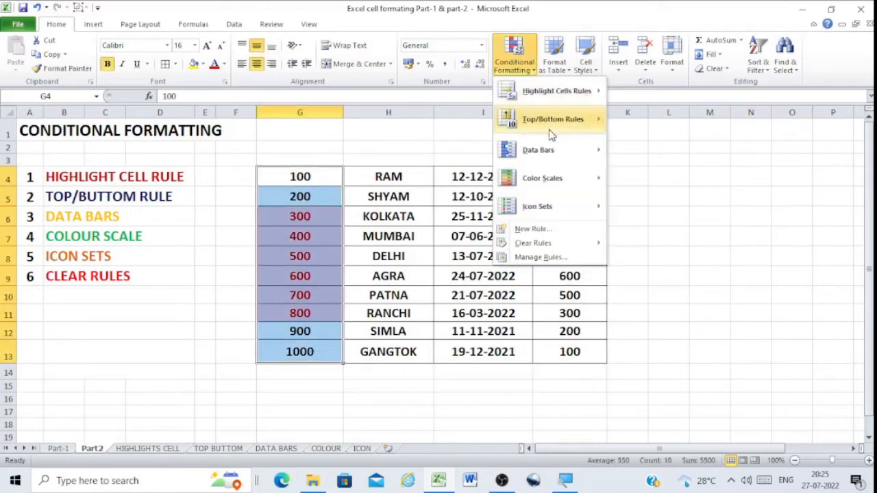
{"action": "mouse_move", "coordinate": [555, 244]}
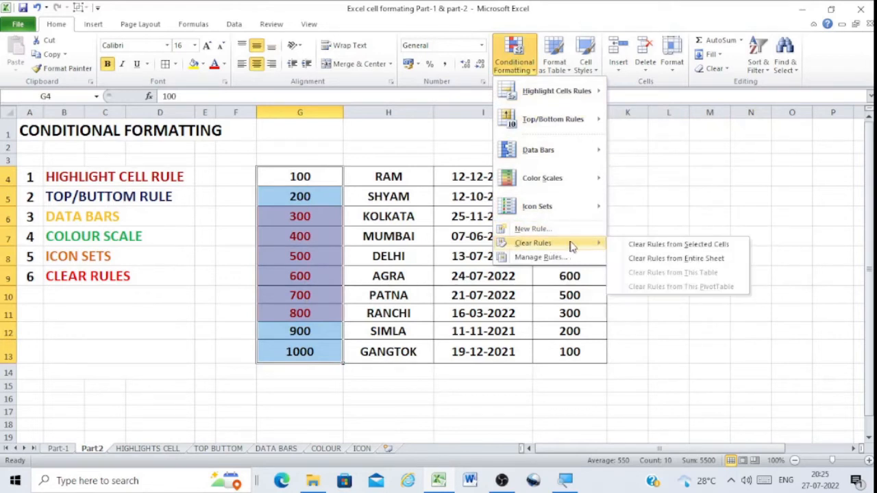
{"action": "left_click", "coordinate": [671, 246]}
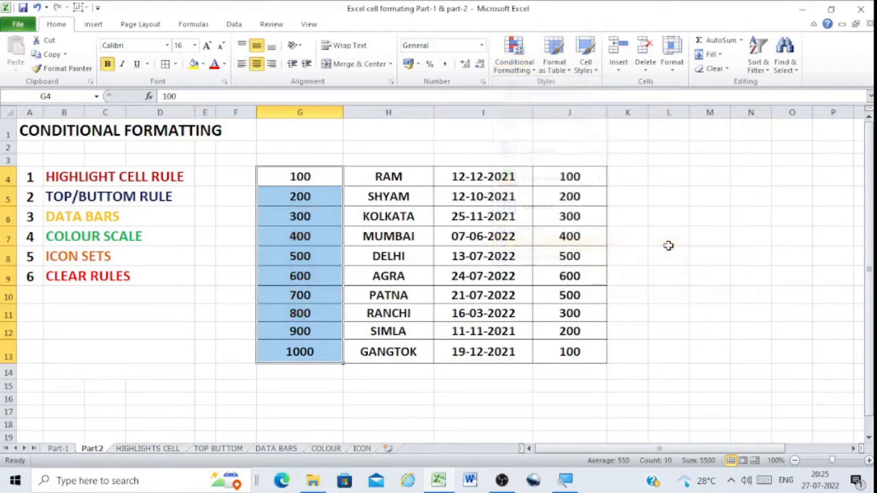
{"action": "left_click", "coordinate": [666, 215]}
Step: Highlight the values equal to 500 in G4:G13 with Light Red Fill with Dark Red Text using conditional formatting
{"action": "left_click", "coordinate": [306, 175]}
{"action": "left_click_drag", "start_coordinate": [306, 175], "coordinate": [310, 351]}
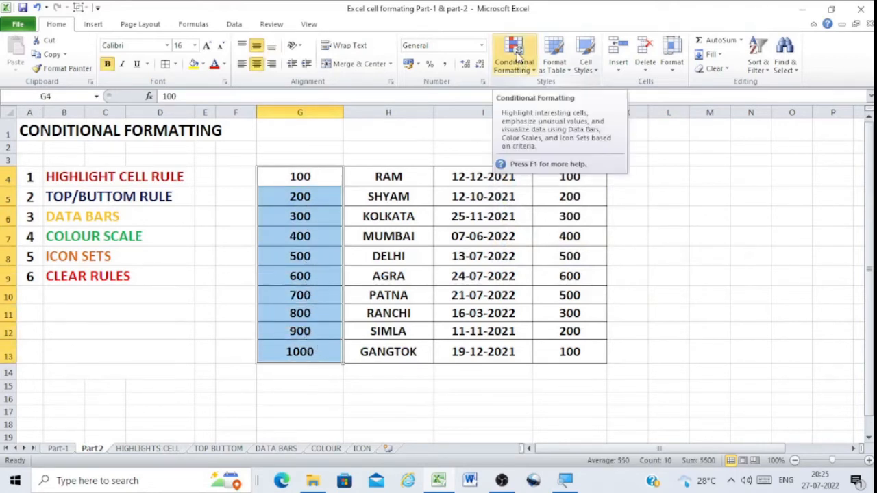
{"action": "left_click", "coordinate": [518, 58]}
{"action": "mouse_move", "coordinate": [546, 95]}
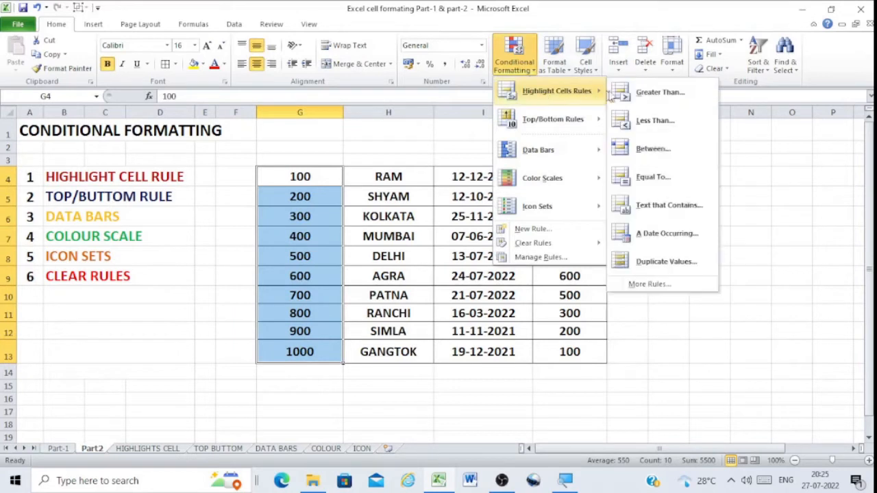
{"action": "left_click", "coordinate": [654, 177]}
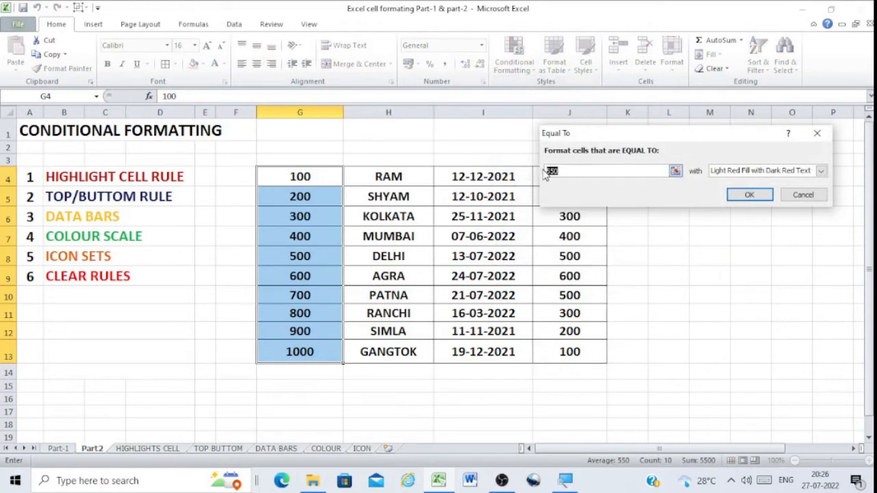
{"action": "type", "text": "500"}
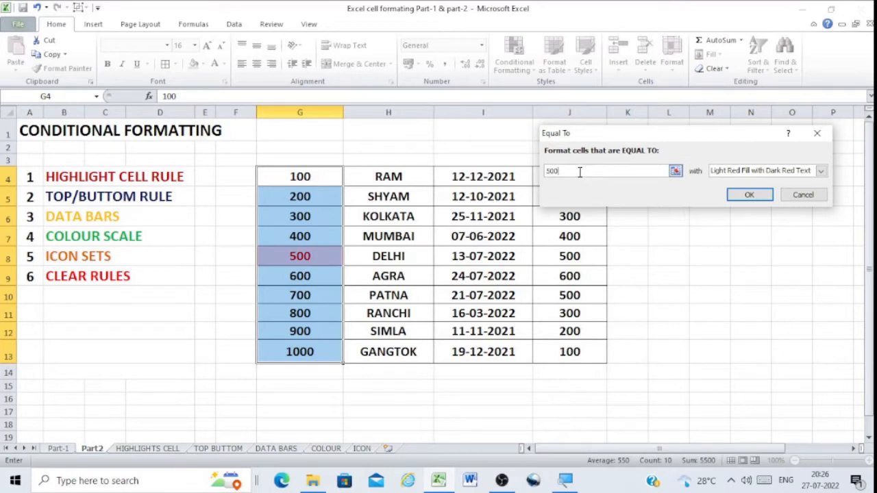
{"action": "left_click", "coordinate": [750, 197]}
{"action": "left_click", "coordinate": [364, 399]}
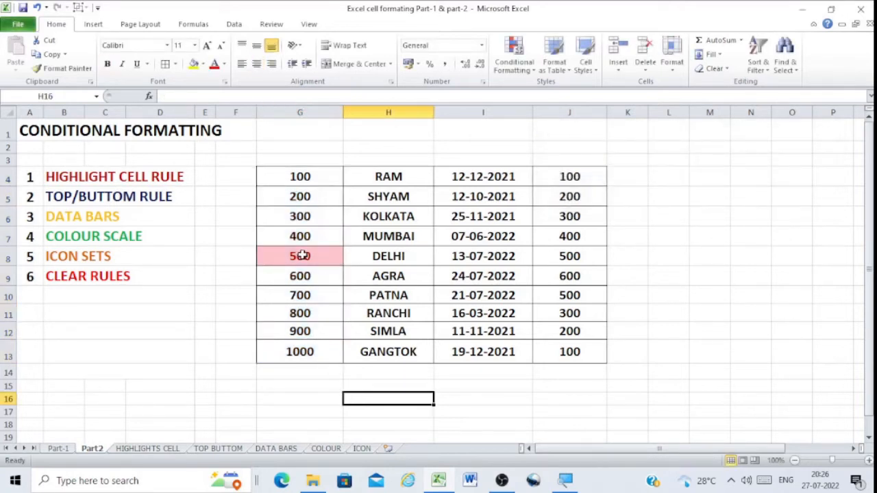
Step: Add a second Equal To rule to G4:G13 that formats 600 with Yellow Fill with Dark Yellow Text
{"action": "left_click_drag", "start_coordinate": [305, 176], "coordinate": [306, 344]}
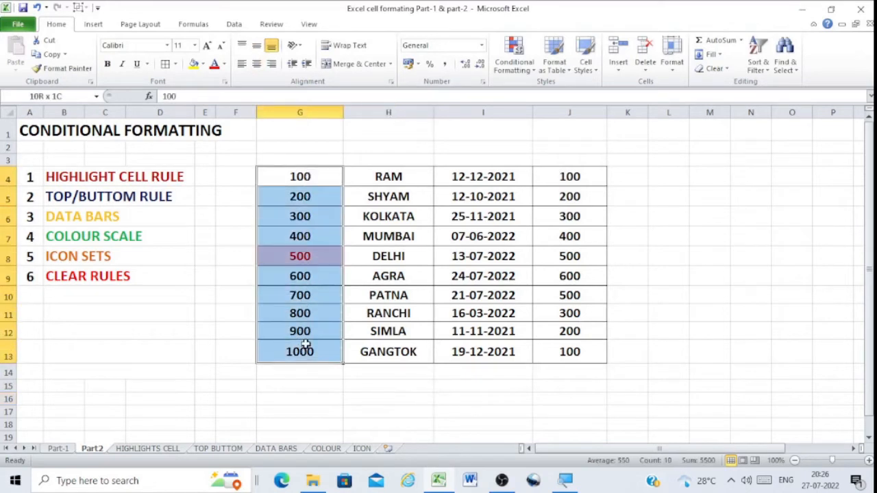
{"action": "left_click", "coordinate": [513, 59]}
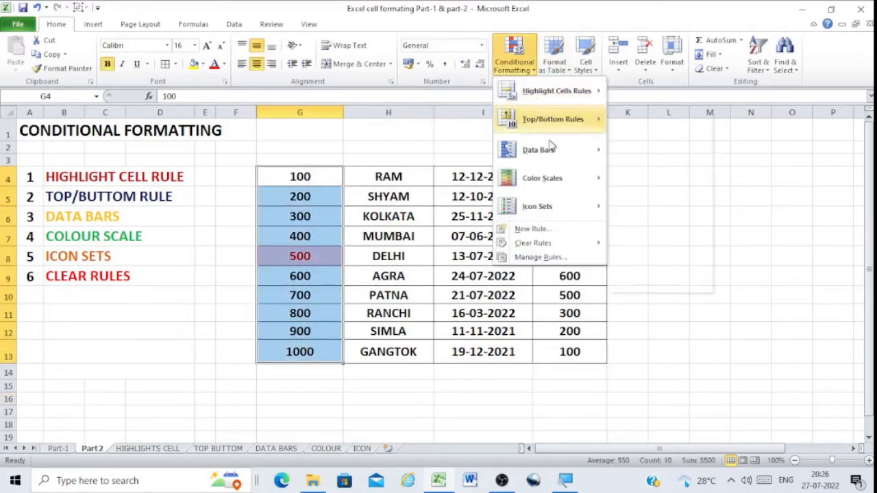
{"action": "mouse_move", "coordinate": [552, 92]}
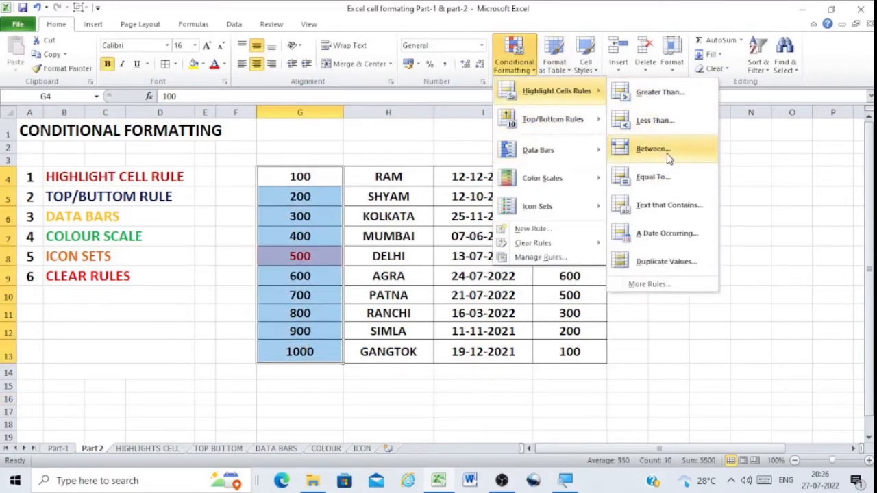
{"action": "left_click", "coordinate": [671, 176]}
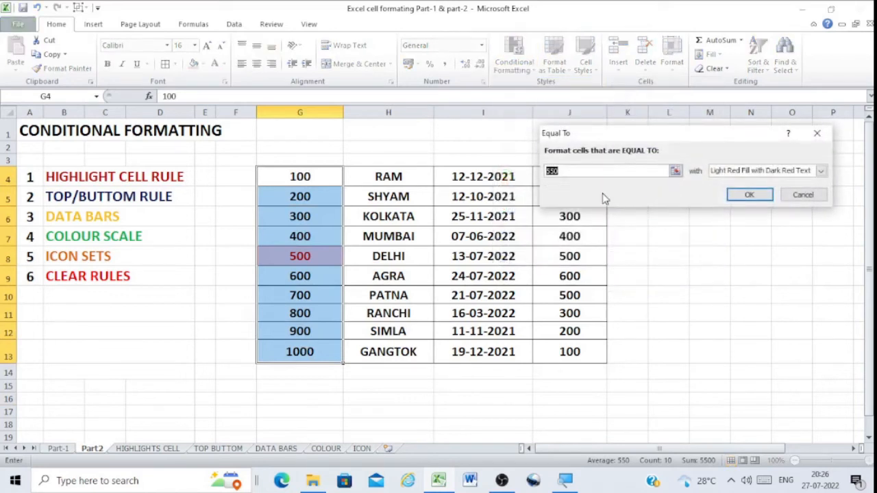
{"action": "type", "text": "600"}
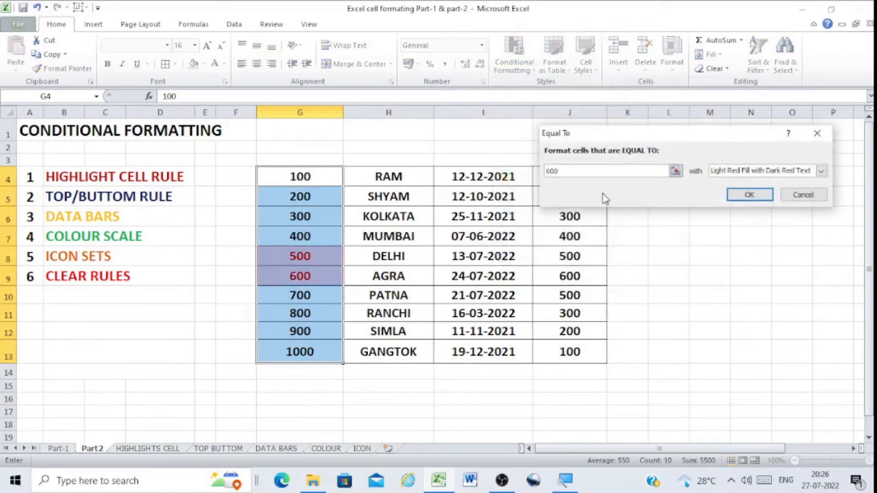
{"action": "left_click", "coordinate": [820, 172]}
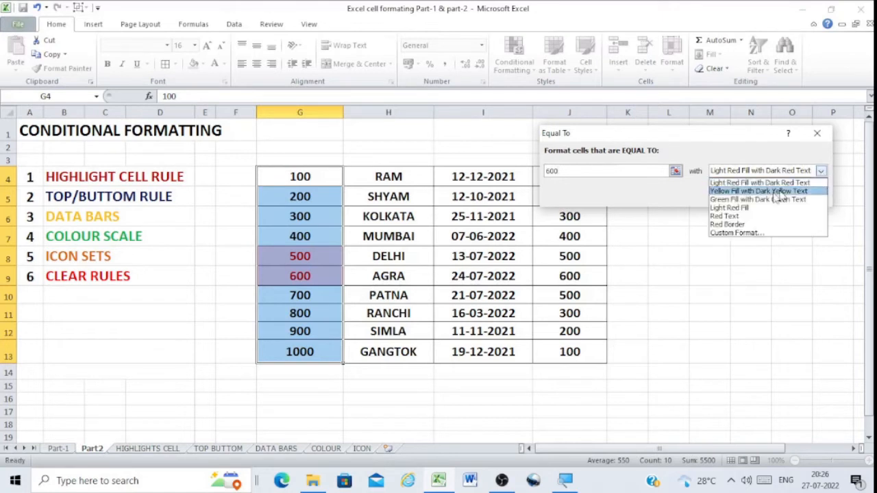
{"action": "left_click", "coordinate": [759, 192]}
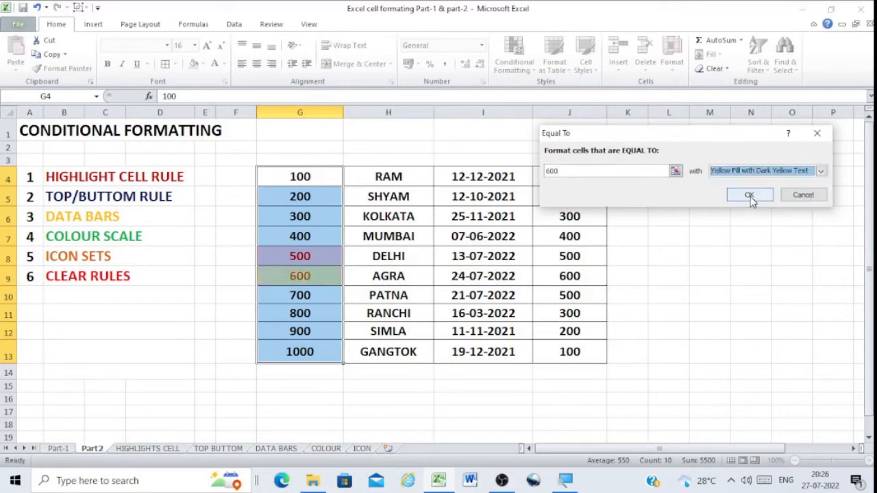
{"action": "left_click", "coordinate": [750, 196]}
{"action": "left_click", "coordinate": [733, 265]}
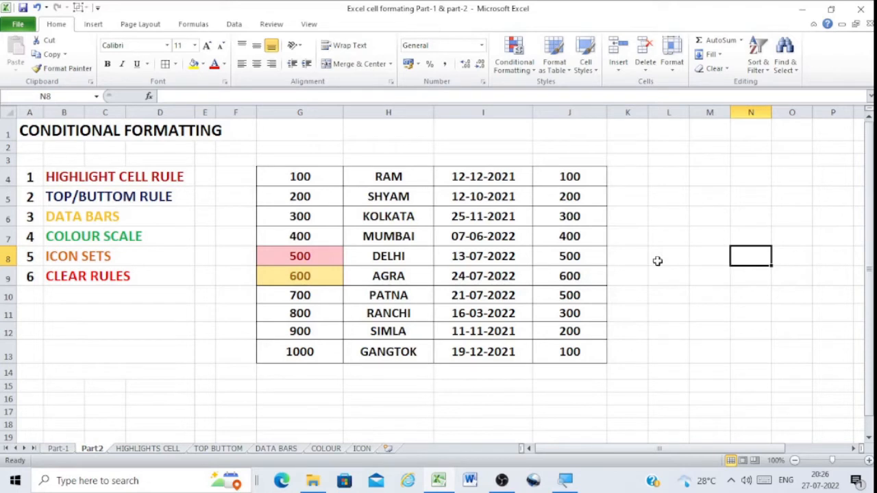
{"action": "left_click", "coordinate": [515, 63]}
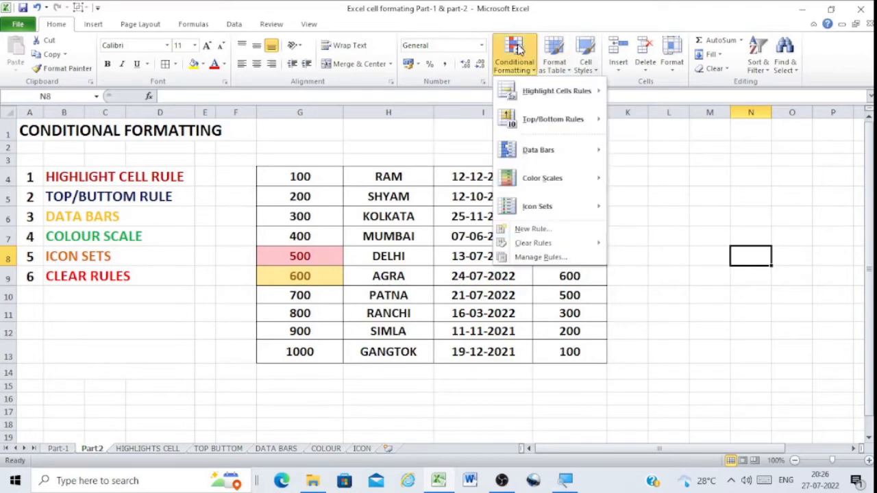
{"action": "mouse_move", "coordinate": [548, 90]}
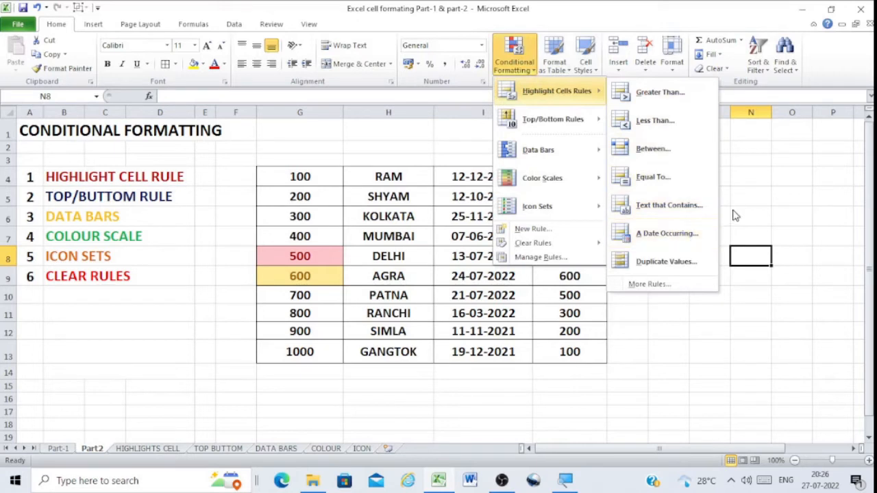
{"action": "left_click", "coordinate": [705, 367]}
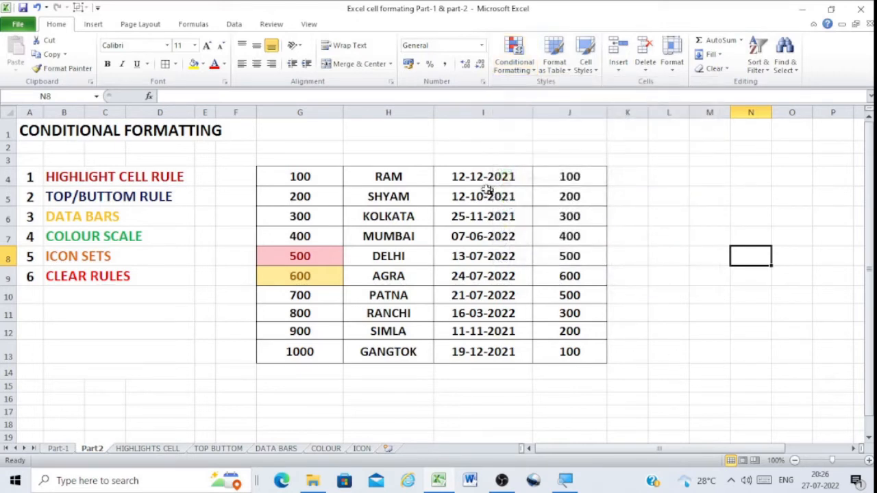
Step: Highlight the cells in H4:H13 containing the text DELHI with Green Fill with Dark Green Text using conditional formatting
{"action": "left_click_drag", "start_coordinate": [411, 176], "coordinate": [406, 350]}
{"action": "left_click", "coordinate": [514, 60]}
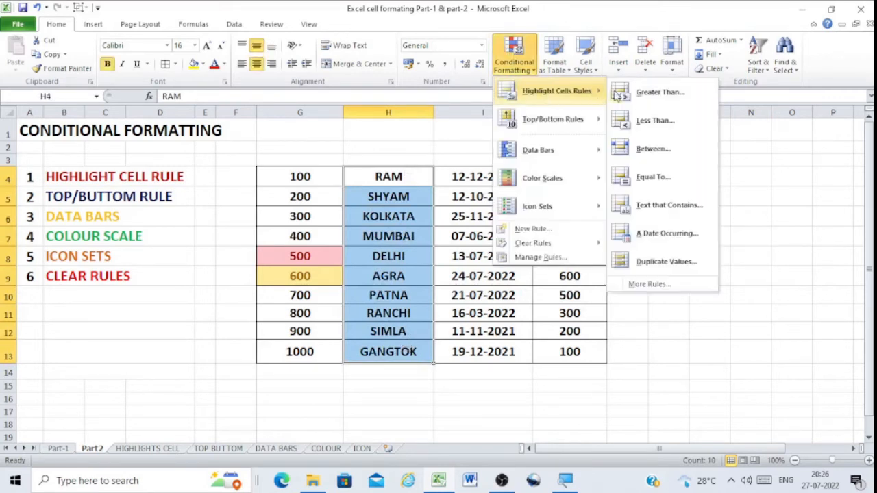
{"action": "left_click", "coordinate": [678, 213]}
{"action": "left_click", "coordinate": [580, 171]}
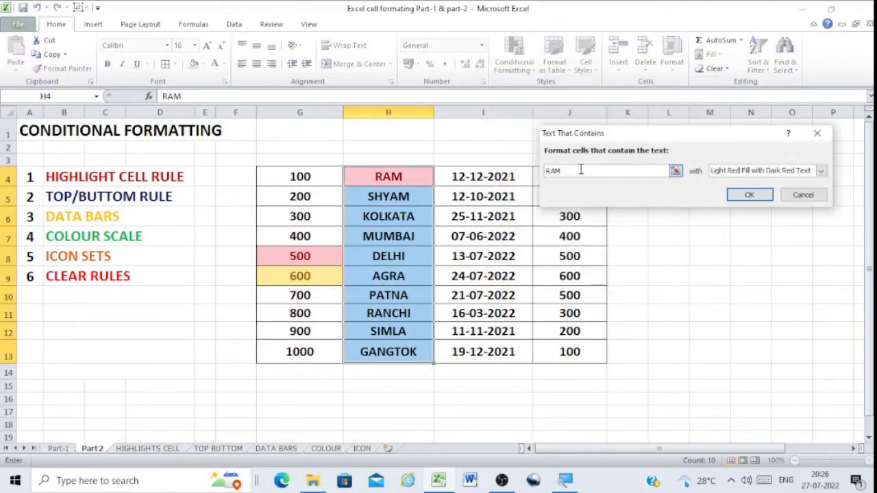
{"action": "left_click_drag", "start_coordinate": [580, 170], "coordinate": [543, 165]}
{"action": "type", "text": "DE"}
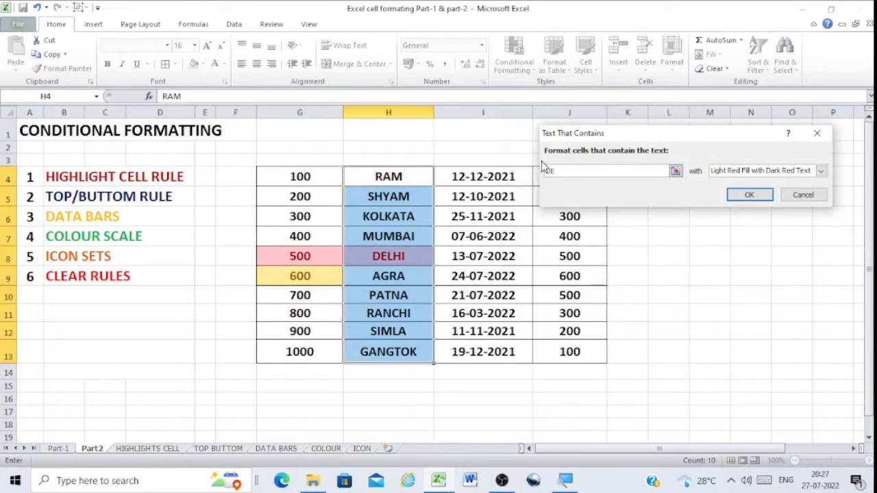
{"action": "type", "text": "LHI"}
{"action": "left_click", "coordinate": [821, 170]}
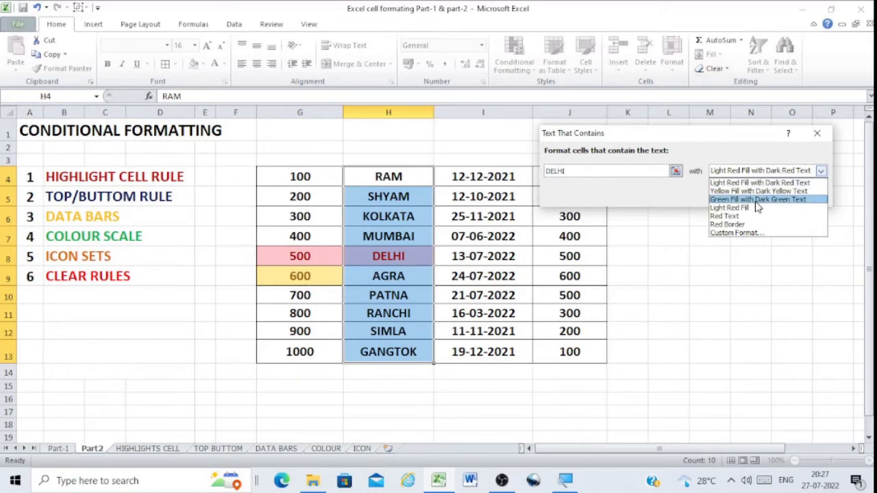
{"action": "left_click", "coordinate": [756, 201]}
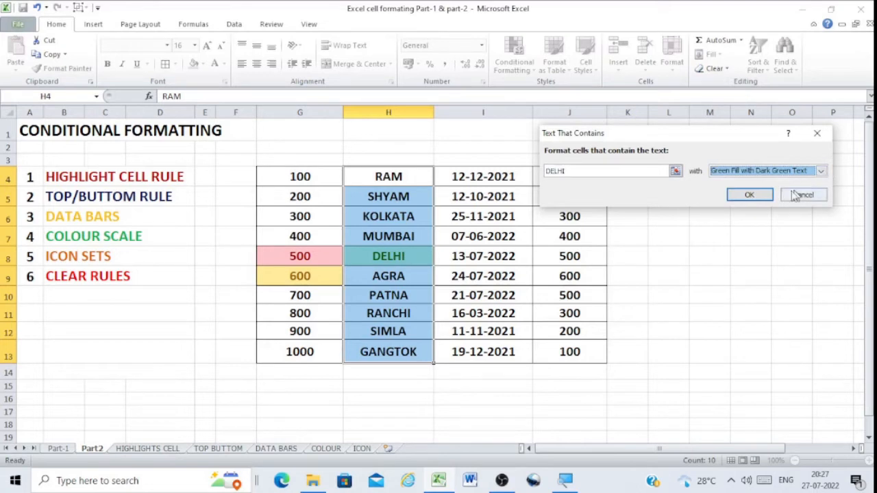
{"action": "left_click", "coordinate": [757, 198]}
{"action": "left_click", "coordinate": [746, 263]}
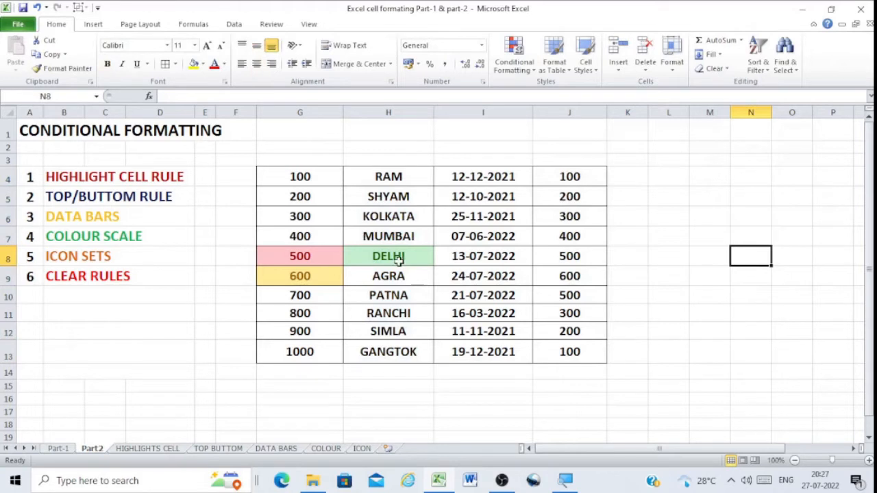
{"action": "left_click", "coordinate": [514, 58]}
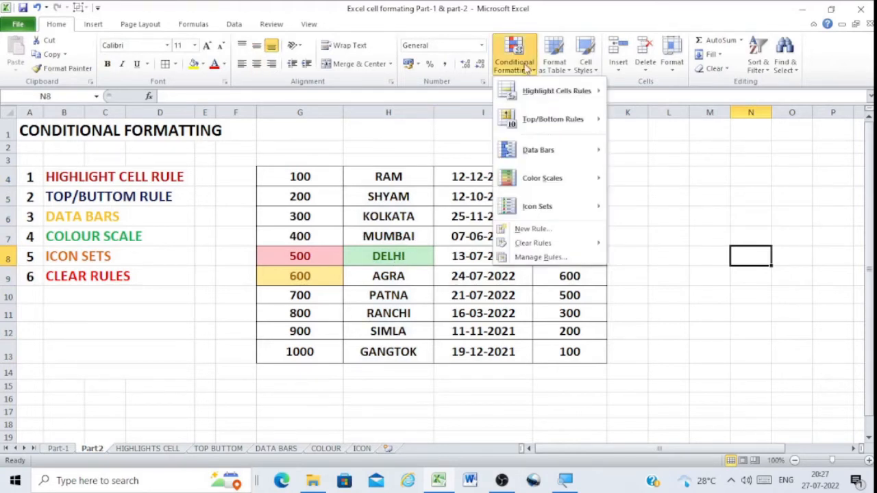
{"action": "mouse_move", "coordinate": [577, 91]}
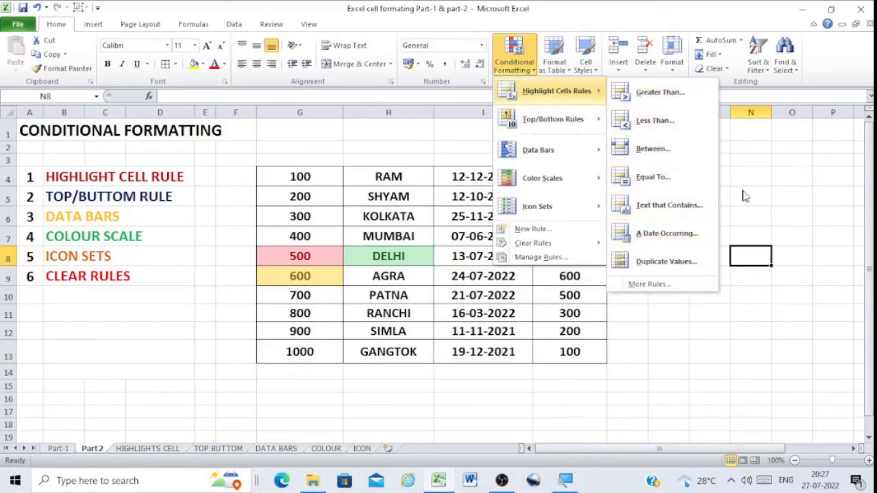
{"action": "left_click", "coordinate": [525, 176]}
Step: Highlight the dates in I4:I13 occurring in the last 7 days with Light Red Fill with Dark Red Text using conditional formatting
{"action": "left_click_drag", "start_coordinate": [493, 176], "coordinate": [497, 344]}
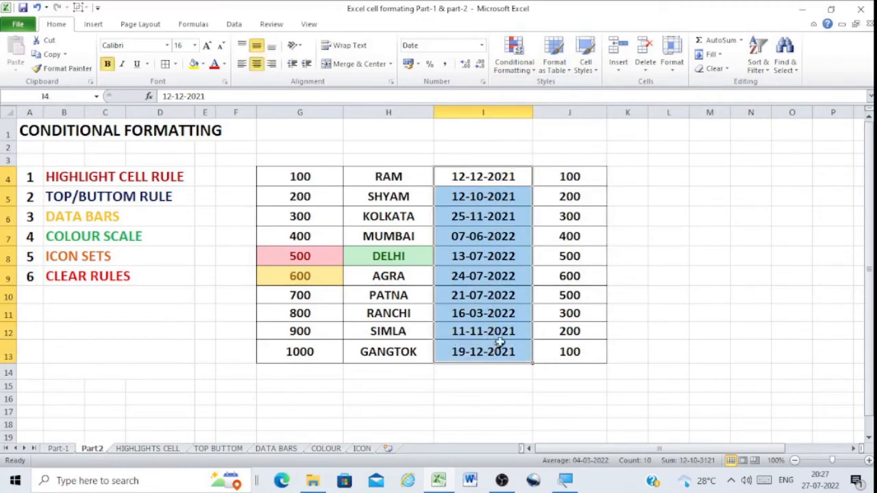
{"action": "left_click", "coordinate": [514, 54]}
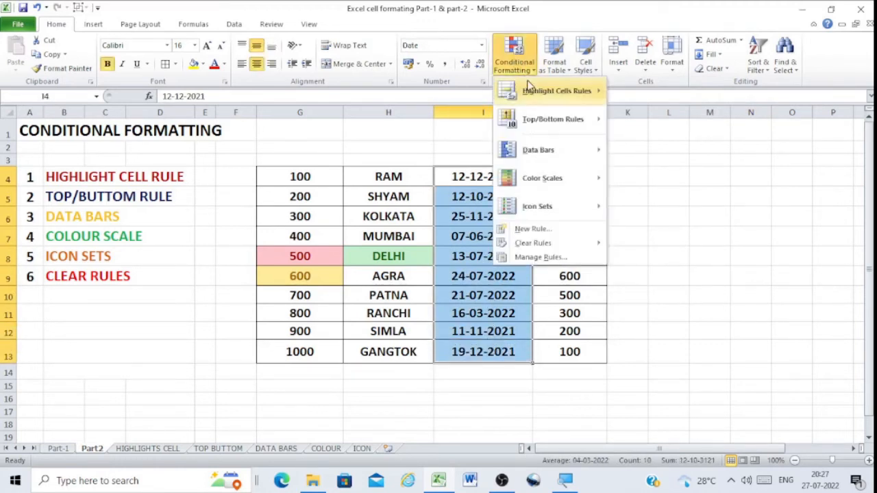
{"action": "mouse_move", "coordinate": [546, 98]}
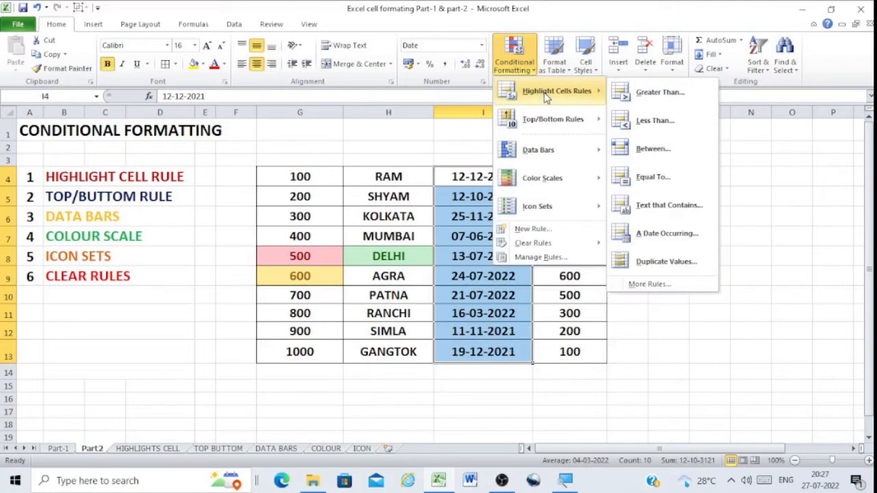
{"action": "left_click", "coordinate": [680, 236]}
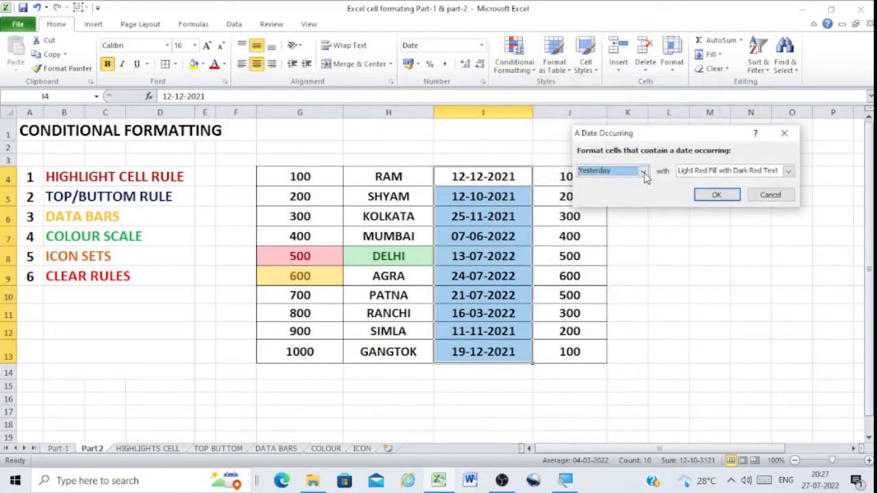
{"action": "left_click", "coordinate": [644, 171]}
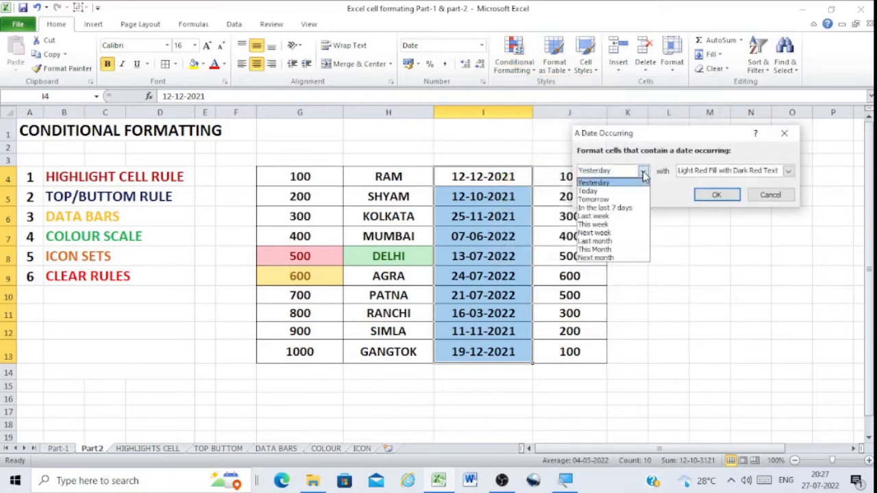
{"action": "left_click", "coordinate": [616, 207]}
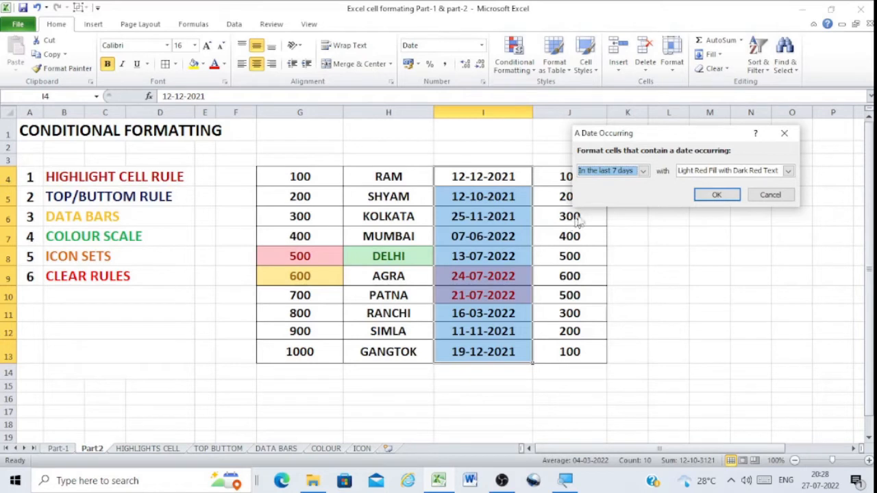
{"action": "left_click", "coordinate": [717, 195]}
{"action": "left_click", "coordinate": [515, 56]}
{"action": "mouse_move", "coordinate": [560, 90]}
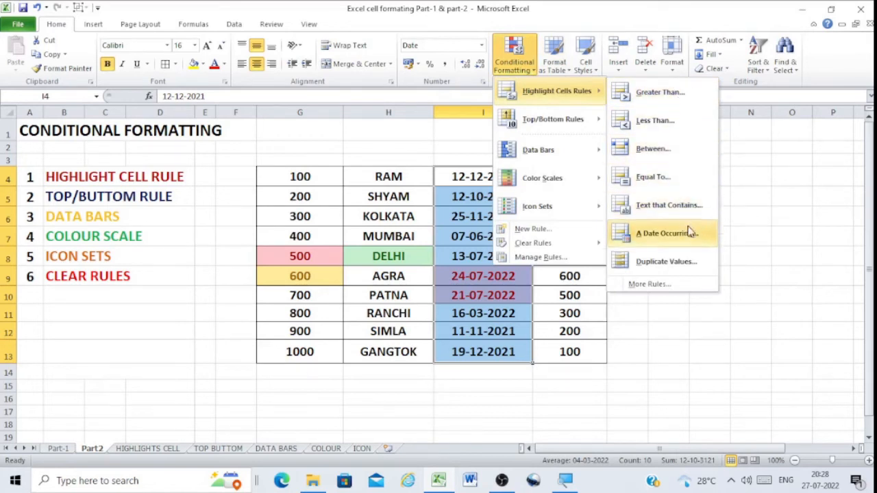
{"action": "left_click", "coordinate": [772, 250]}
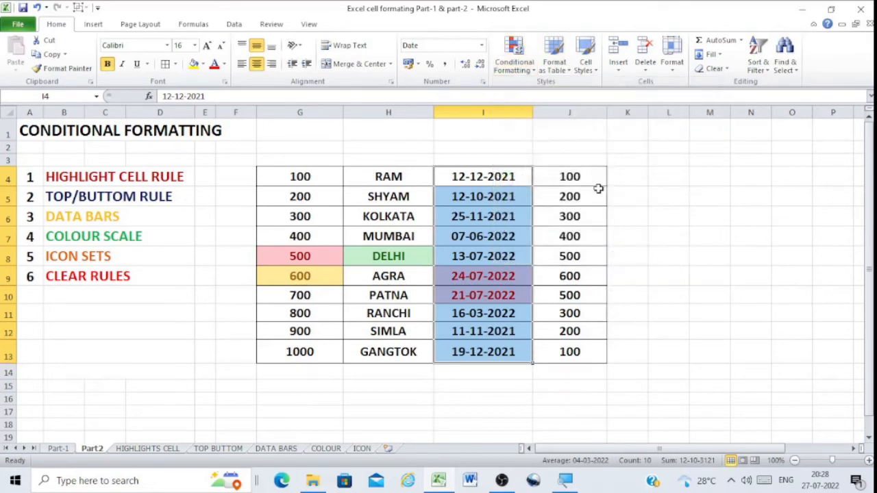
Step: Highlight the duplicate values in J4:J13 with Light Red Fill with Dark Red Text using conditional formatting
{"action": "left_click_drag", "start_coordinate": [565, 176], "coordinate": [572, 350]}
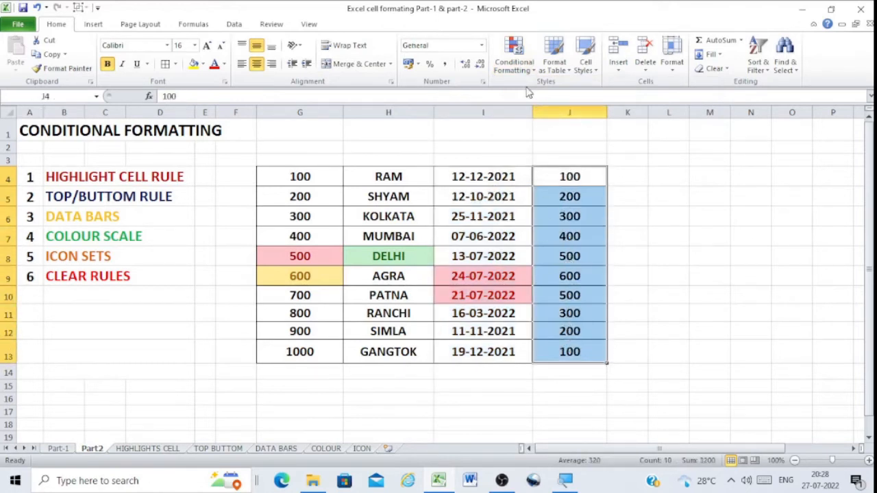
{"action": "left_click", "coordinate": [517, 58]}
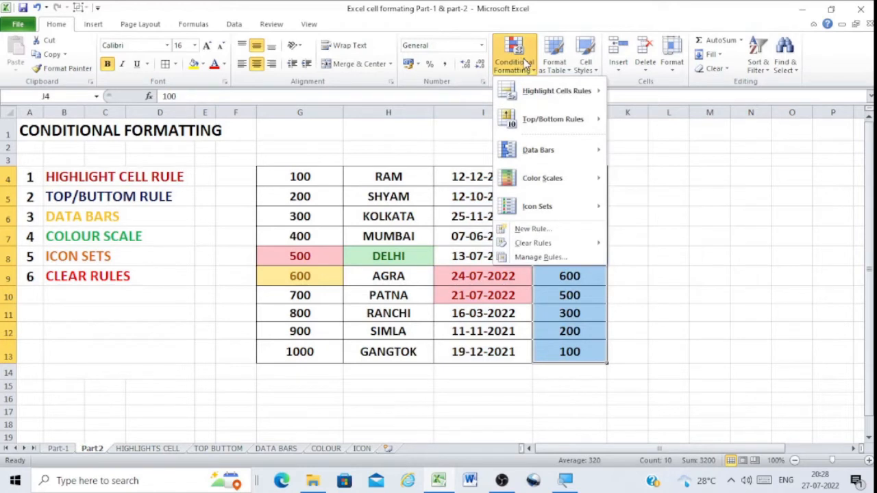
{"action": "mouse_move", "coordinate": [541, 98]}
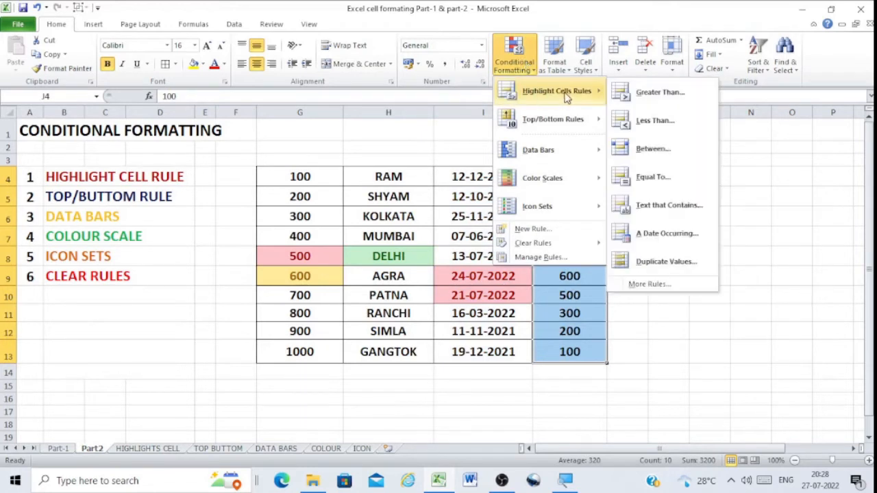
{"action": "left_click", "coordinate": [674, 264]}
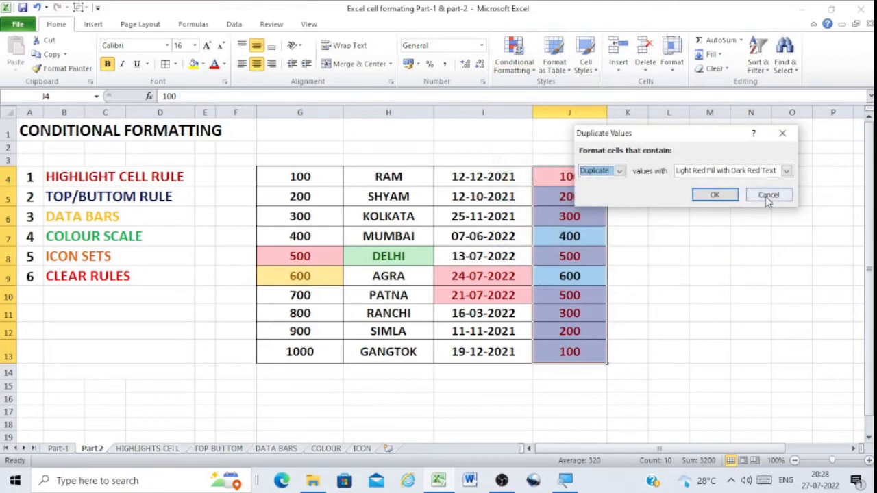
{"action": "left_click", "coordinate": [722, 194]}
{"action": "left_click", "coordinate": [709, 253]}
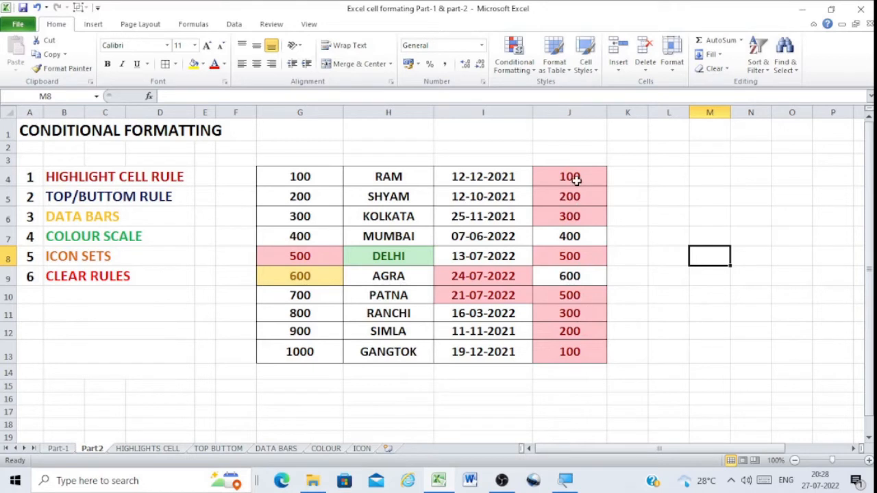
{"action": "left_click", "coordinate": [514, 58]}
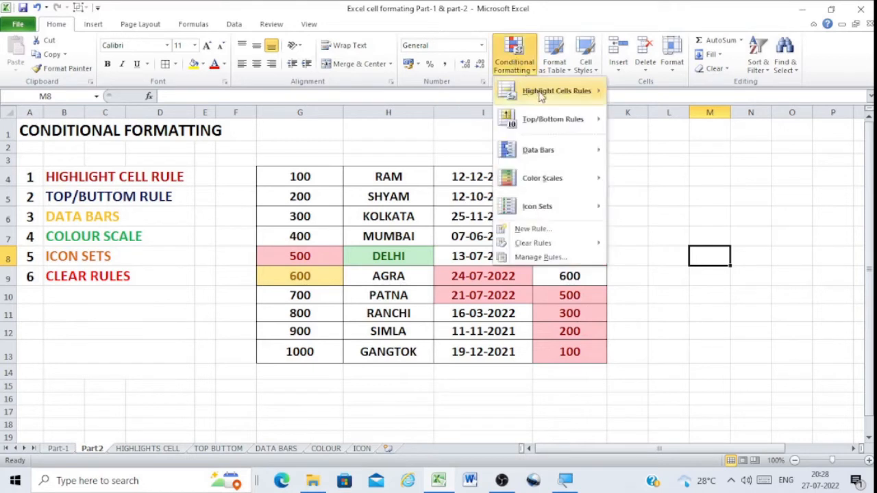
{"action": "mouse_move", "coordinate": [541, 96]}
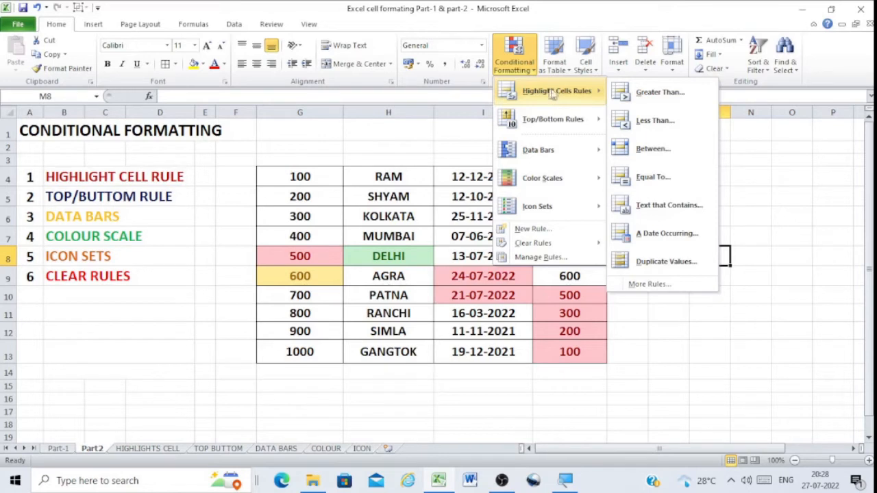
{"action": "left_click", "coordinate": [677, 322]}
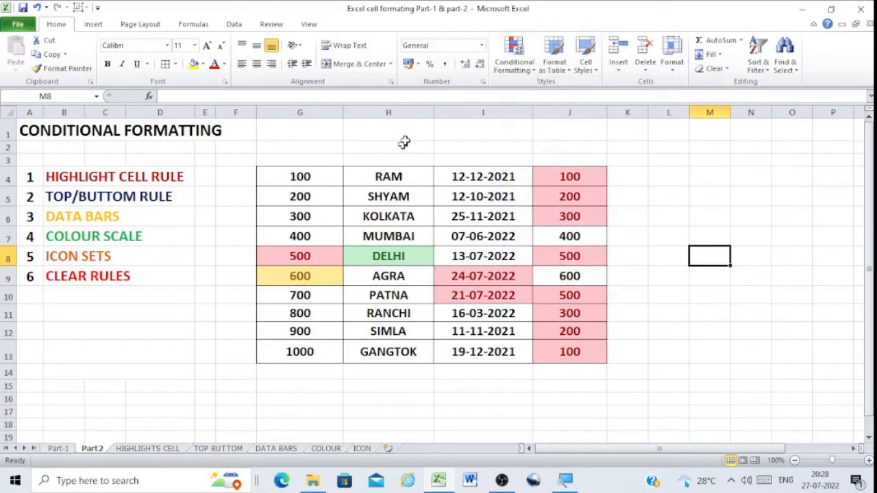
{"action": "left_click", "coordinate": [512, 49]}
{"action": "mouse_move", "coordinate": [548, 121]}
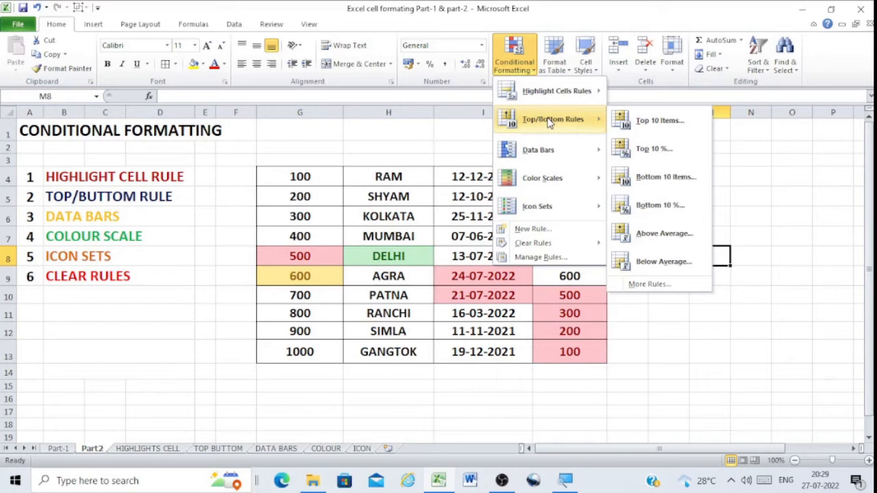
{"action": "left_click", "coordinate": [679, 341]}
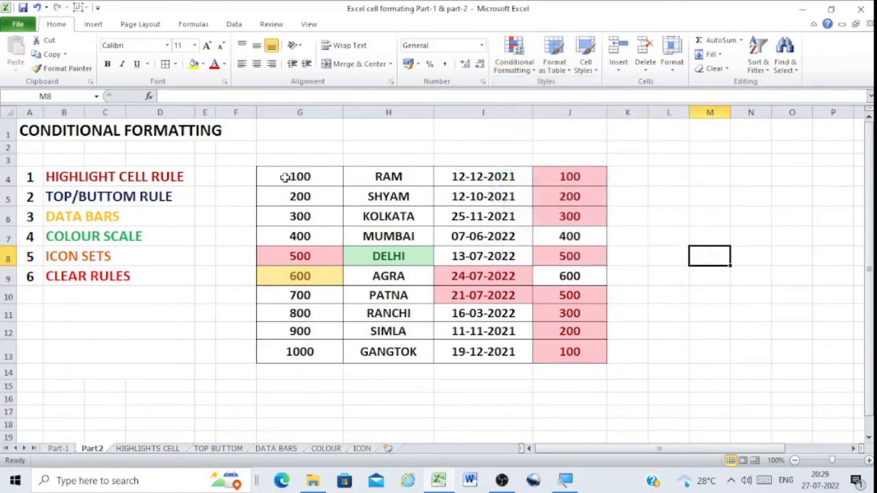
Step: Clear the conditional formatting rules from the selected table cells G4:J13 only
{"action": "left_click_drag", "start_coordinate": [285, 177], "coordinate": [569, 351]}
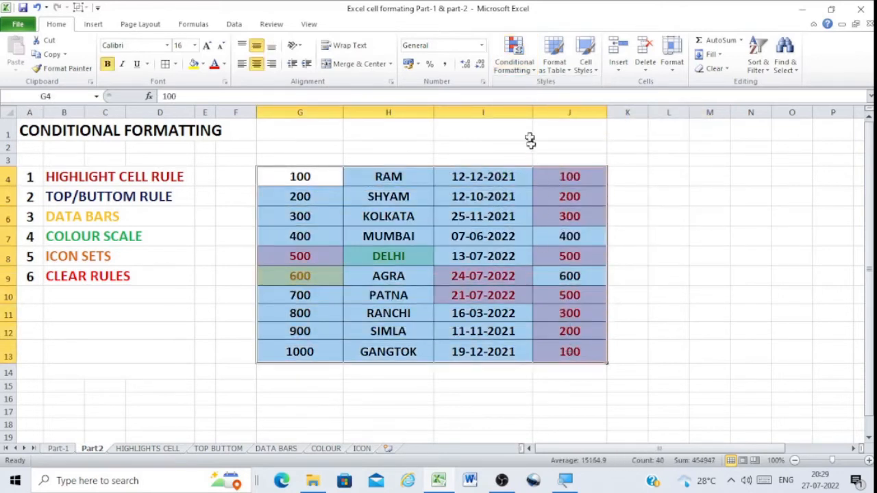
{"action": "left_click", "coordinate": [526, 66]}
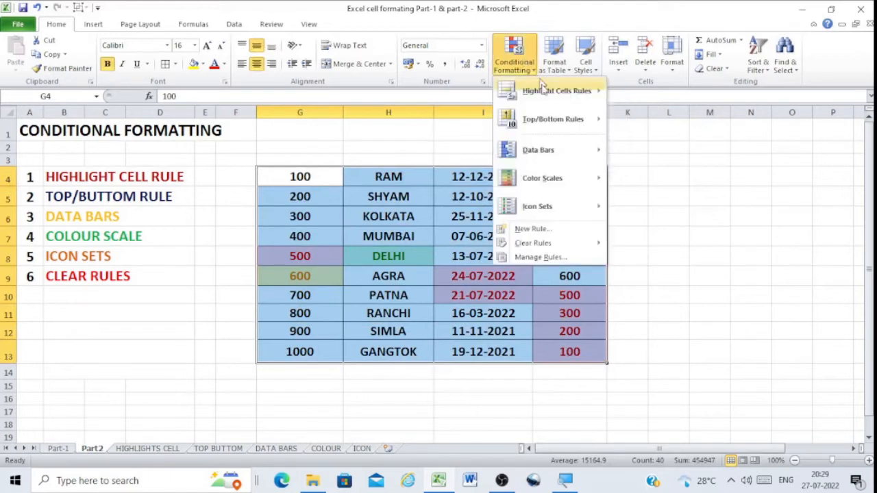
{"action": "mouse_move", "coordinate": [554, 243]}
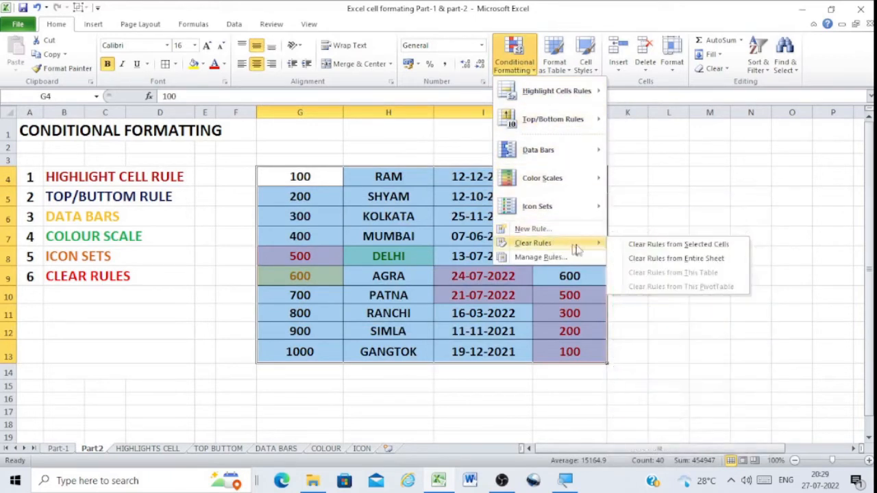
{"action": "left_click", "coordinate": [705, 244]}
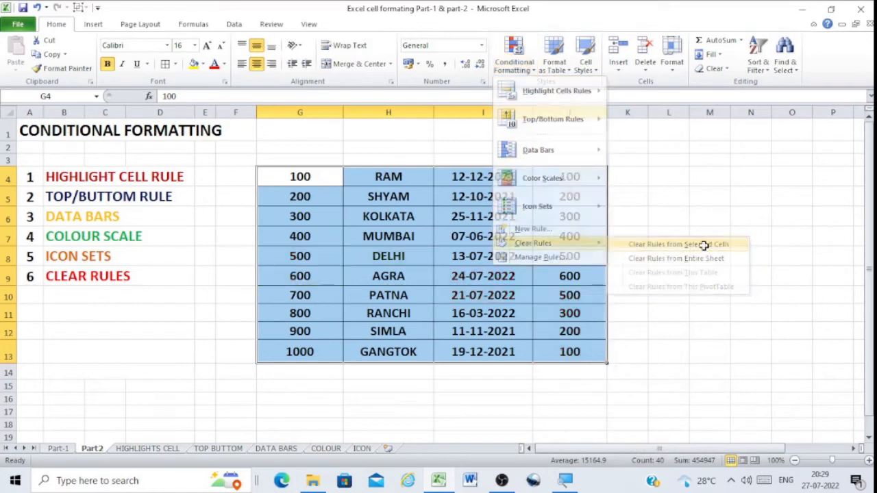
{"action": "left_click", "coordinate": [668, 197]}
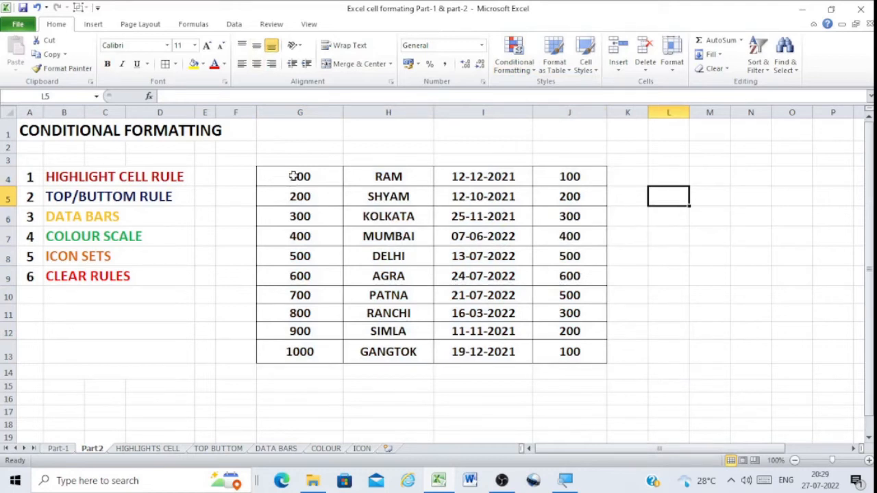
Step: Apply a Top 10 Items rule to G4:G13 with rank 10 and Light Red Fill with Dark Red Text
{"action": "left_click_drag", "start_coordinate": [293, 177], "coordinate": [297, 354]}
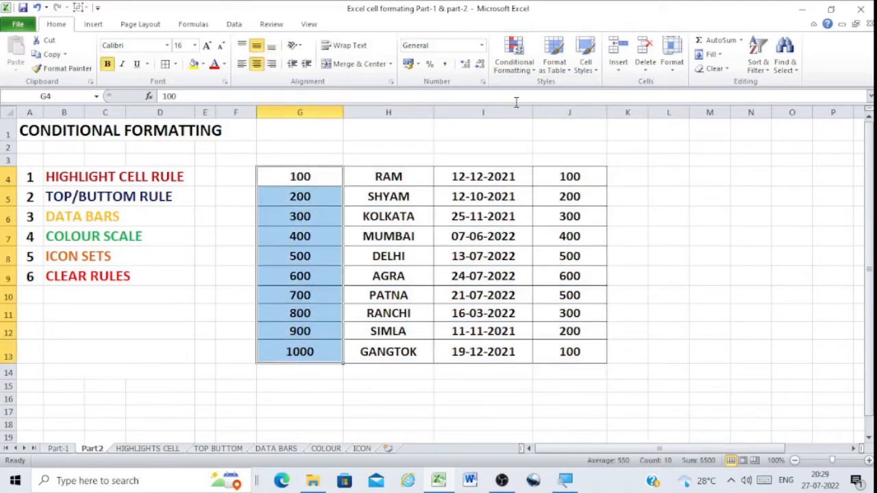
{"action": "left_click", "coordinate": [515, 60]}
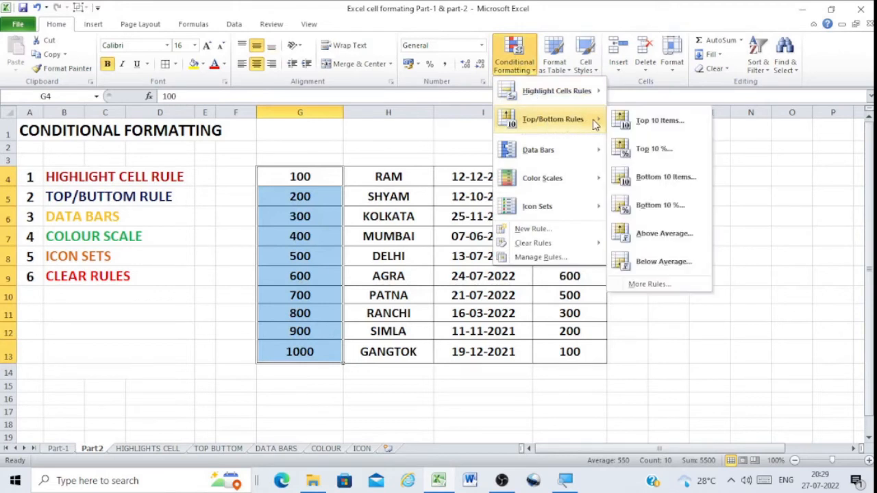
{"action": "left_click", "coordinate": [662, 121]}
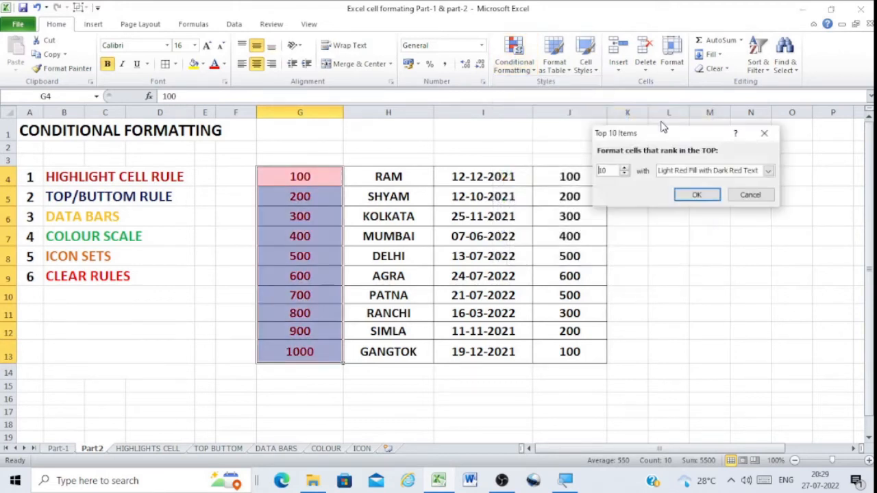
{"action": "left_click", "coordinate": [698, 195]}
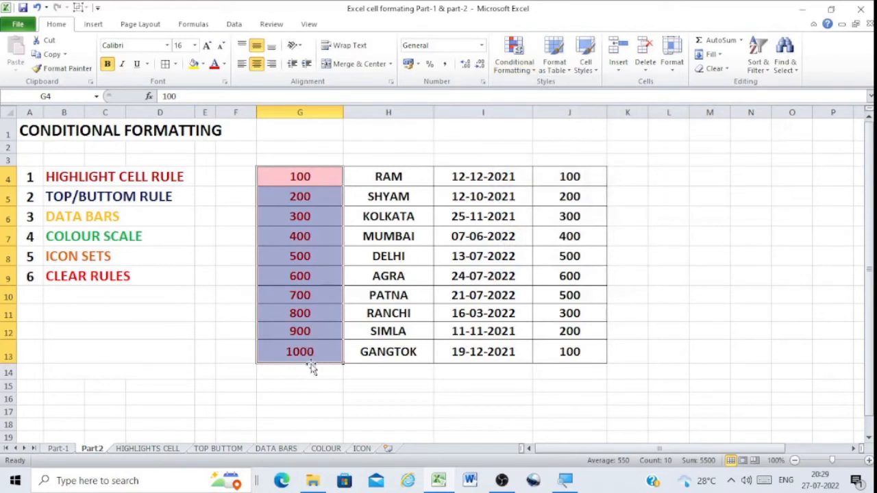
Step: Add a Top 10% rule to G4:G13 with Light Red Fill with Dark Red Text
{"action": "left_click", "coordinate": [519, 63]}
{"action": "mouse_move", "coordinate": [559, 123]}
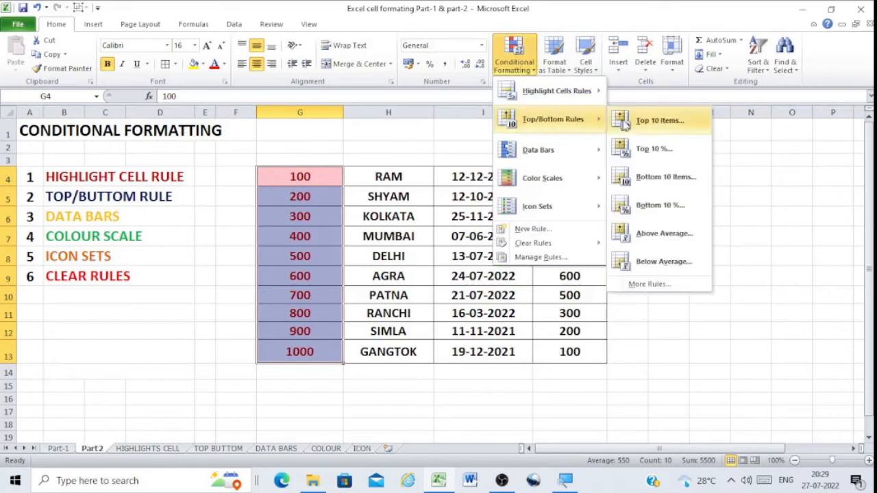
{"action": "left_click", "coordinate": [655, 150]}
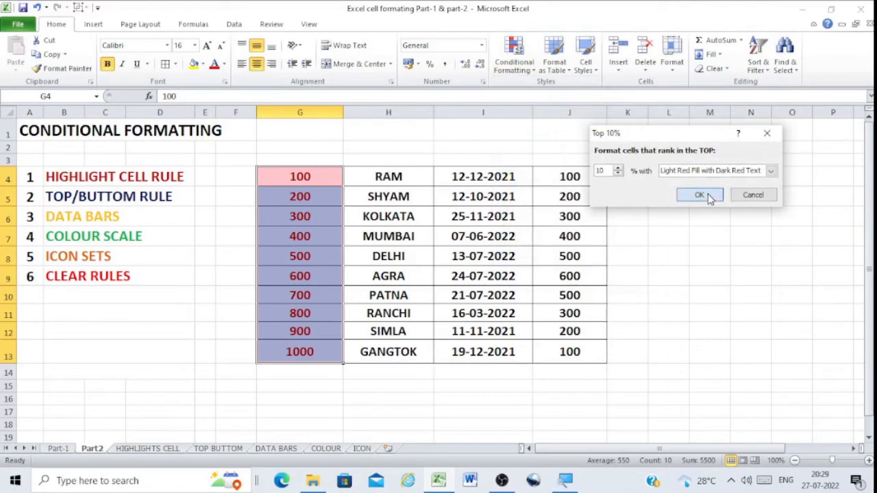
{"action": "left_click", "coordinate": [700, 196]}
Step: Clear the top-ranking conditional formatting rules from cells G4:G13 only
{"action": "left_click", "coordinate": [315, 178]}
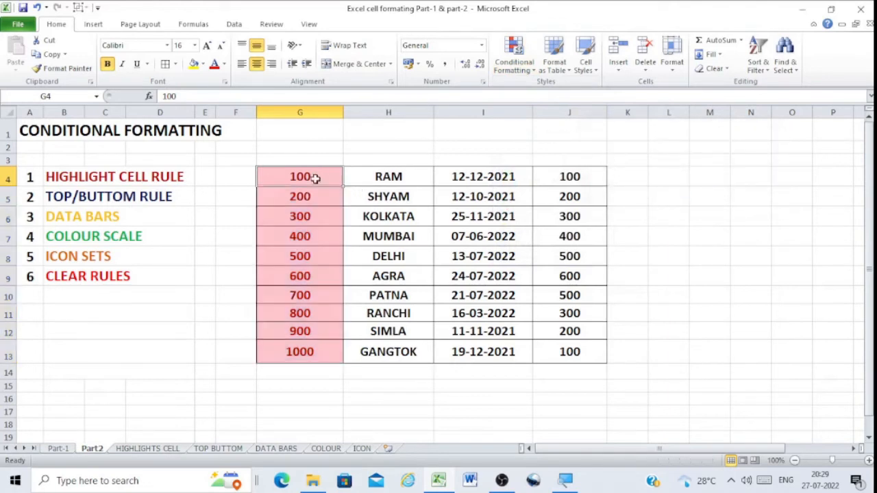
{"action": "left_click_drag", "start_coordinate": [315, 178], "coordinate": [294, 352]}
{"action": "left_click", "coordinate": [525, 54]}
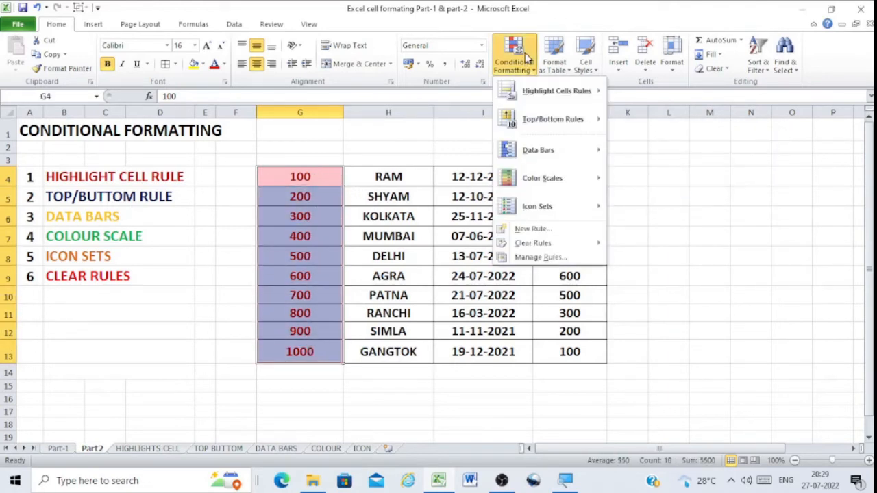
{"action": "mouse_move", "coordinate": [560, 246]}
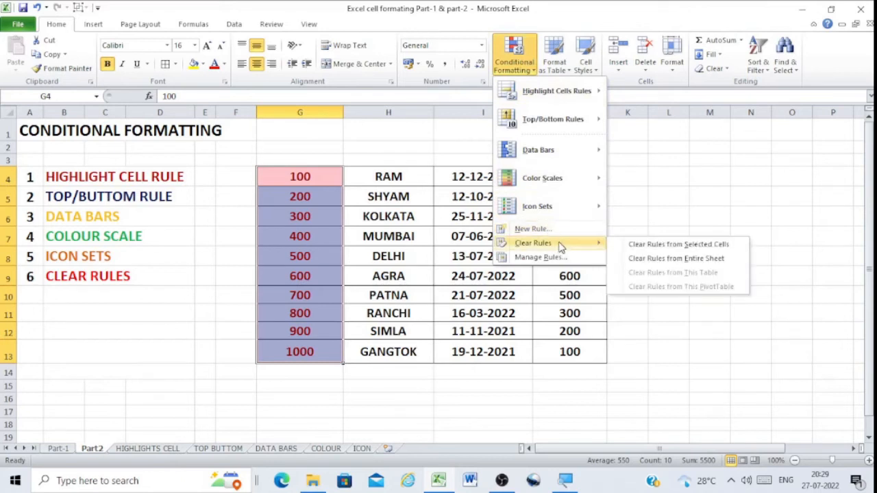
{"action": "left_click", "coordinate": [638, 246]}
{"action": "left_click", "coordinate": [671, 195]}
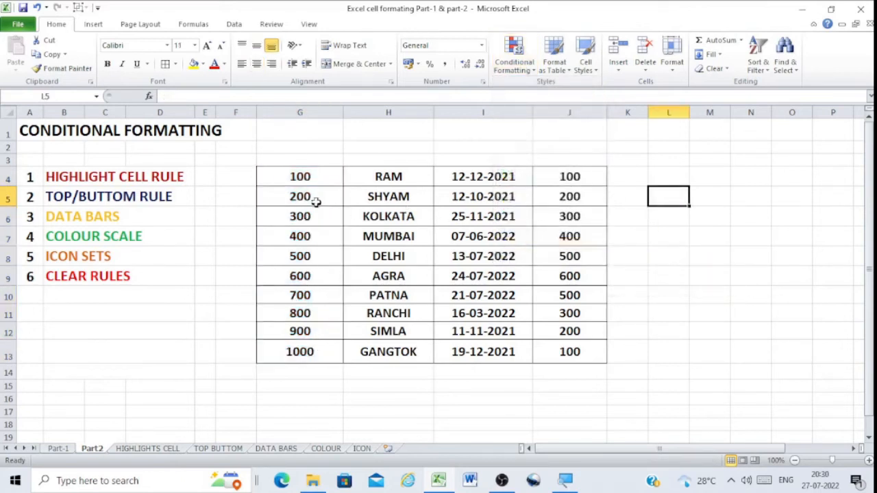
Step: Apply a Bottom 10 Items rule to G4:G13 with rank 5 and Light Red Fill with Dark Red Text
{"action": "left_click_drag", "start_coordinate": [308, 178], "coordinate": [307, 352]}
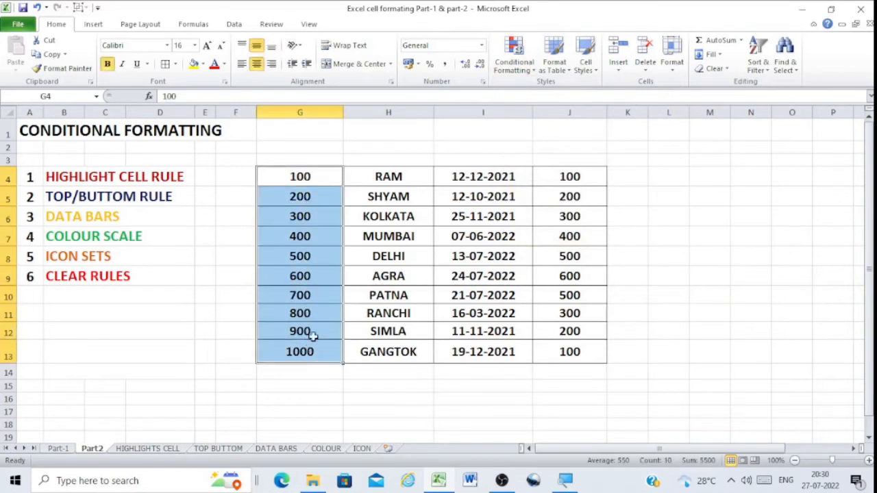
{"action": "left_click", "coordinate": [514, 61]}
{"action": "mouse_move", "coordinate": [557, 121]}
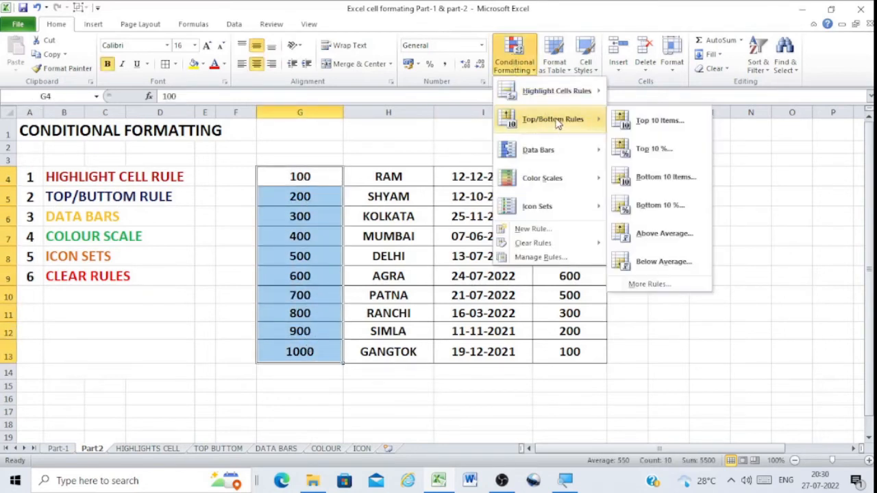
{"action": "left_click", "coordinate": [679, 178]}
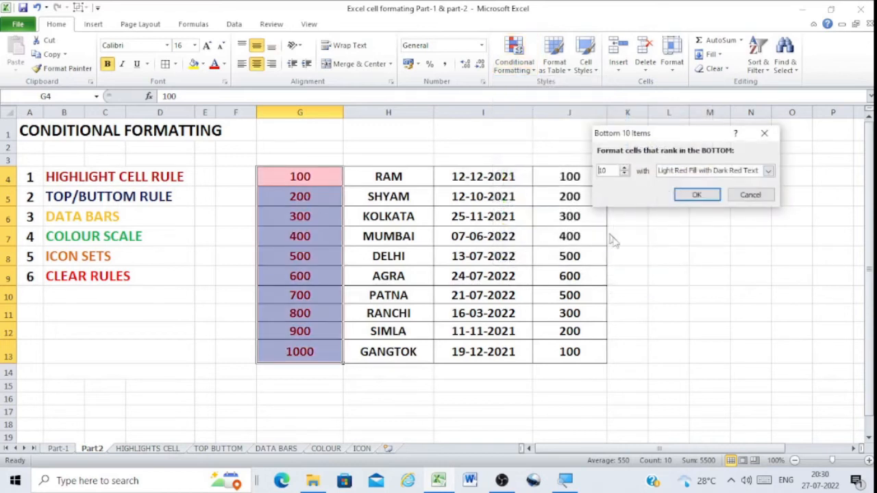
{"action": "left_click", "coordinate": [624, 173]}
{"action": "left_click", "coordinate": [624, 174]}
{"action": "left_click", "coordinate": [624, 173]}
{"action": "left_click", "coordinate": [624, 173]}
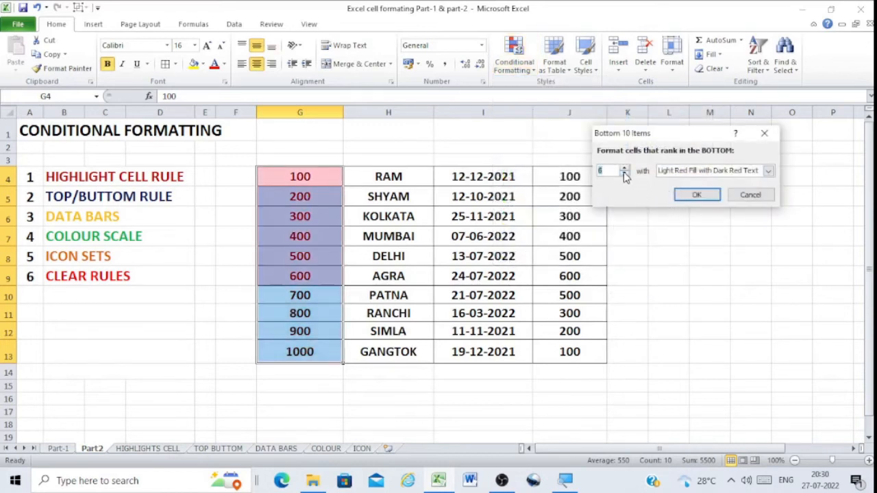
{"action": "left_click", "coordinate": [624, 173]}
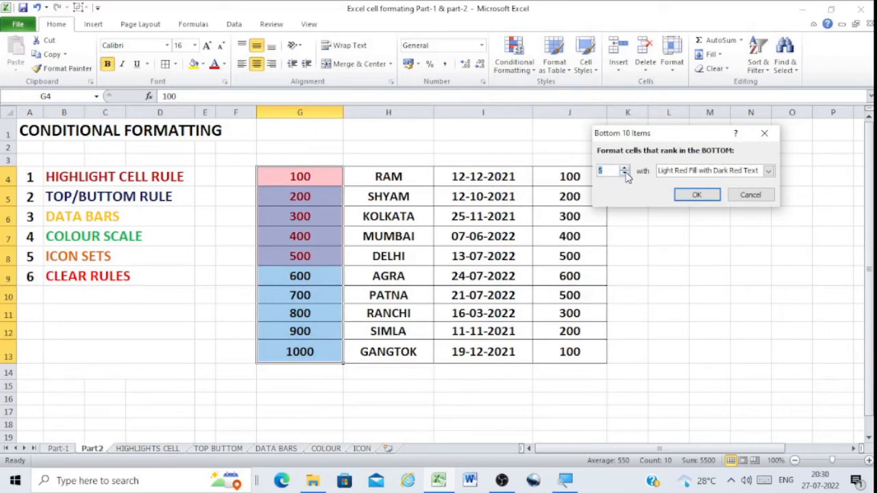
{"action": "left_click", "coordinate": [696, 196]}
{"action": "left_click", "coordinate": [688, 259]}
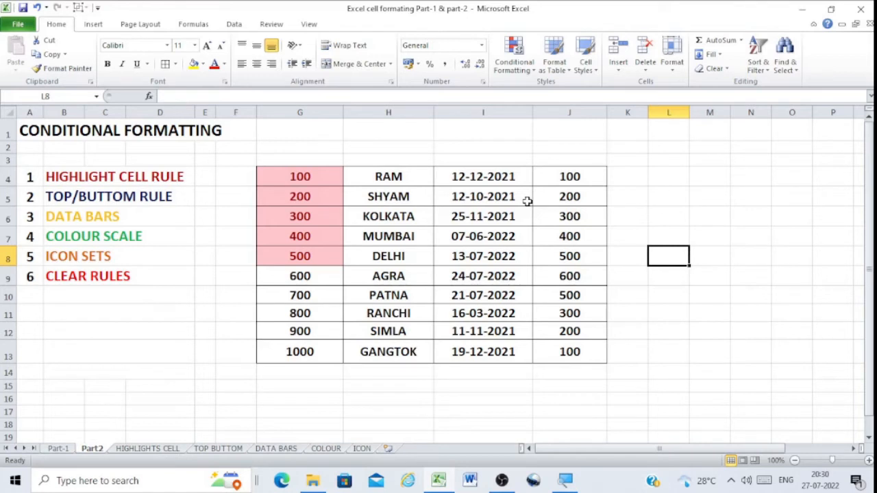
{"action": "left_click", "coordinate": [513, 58]}
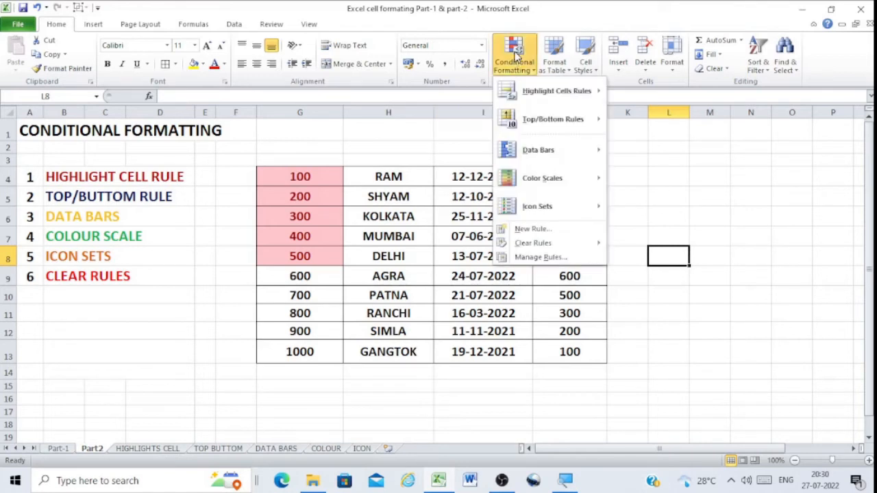
{"action": "mouse_move", "coordinate": [548, 156]}
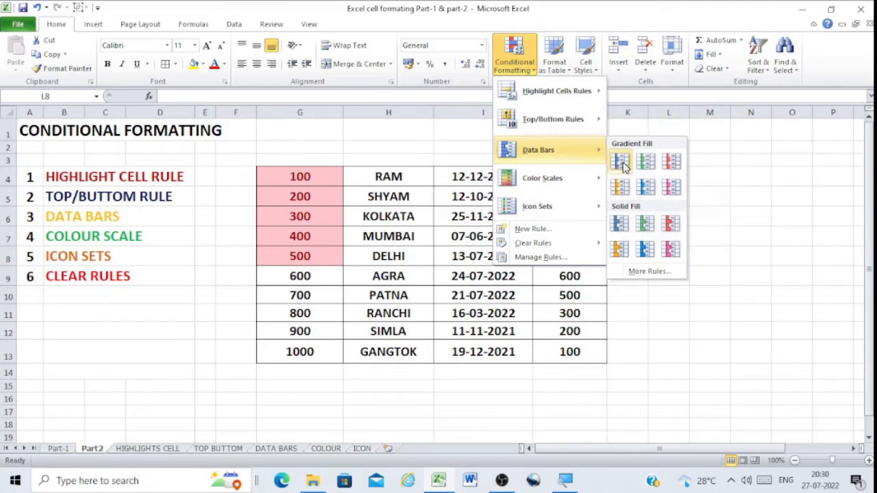
{"action": "left_click", "coordinate": [637, 322]}
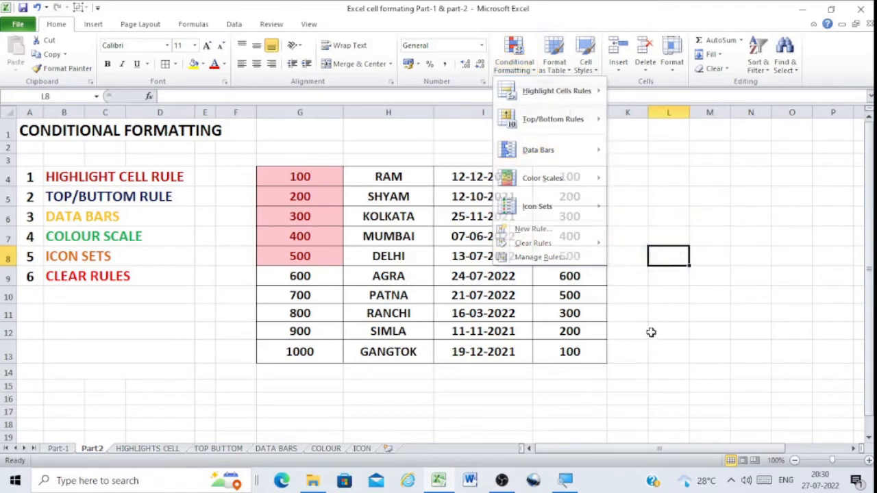
Step: Clear the bottom-ranking conditional formatting rule from cells G4:G13 only
{"action": "left_click_drag", "start_coordinate": [321, 179], "coordinate": [320, 353]}
{"action": "left_click", "coordinate": [513, 55]}
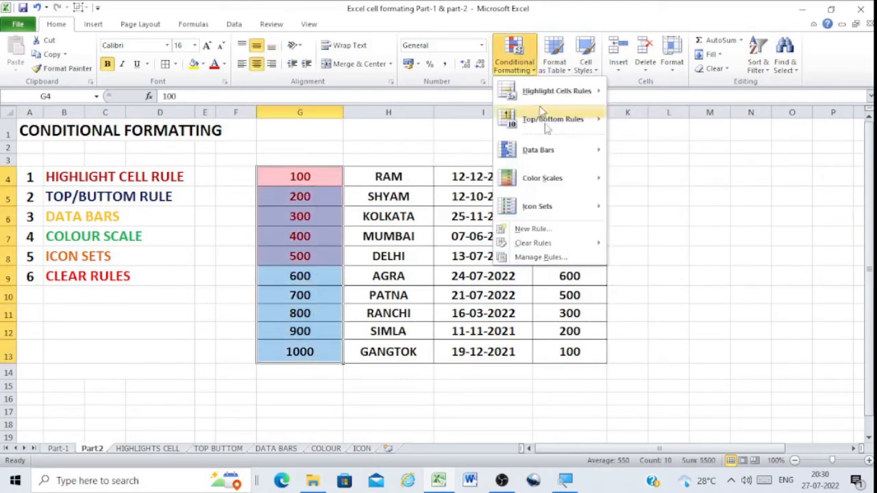
{"action": "mouse_move", "coordinate": [558, 244]}
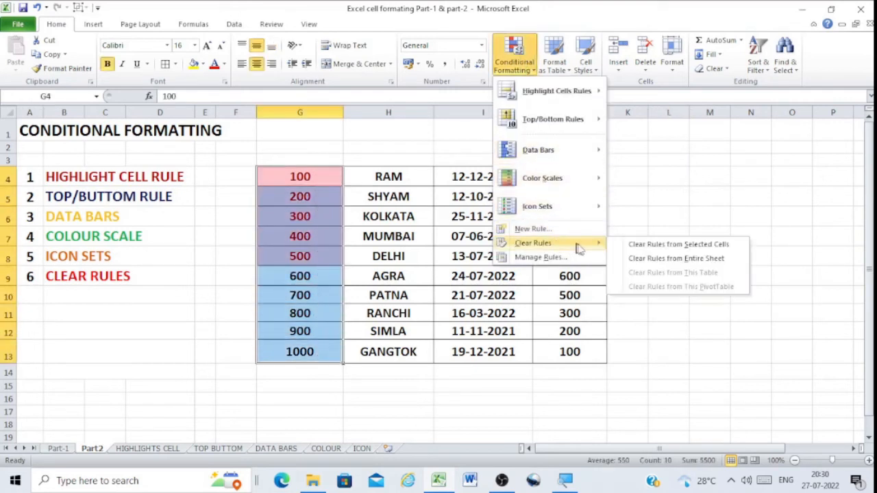
{"action": "left_click", "coordinate": [668, 245]}
{"action": "left_click", "coordinate": [691, 252]}
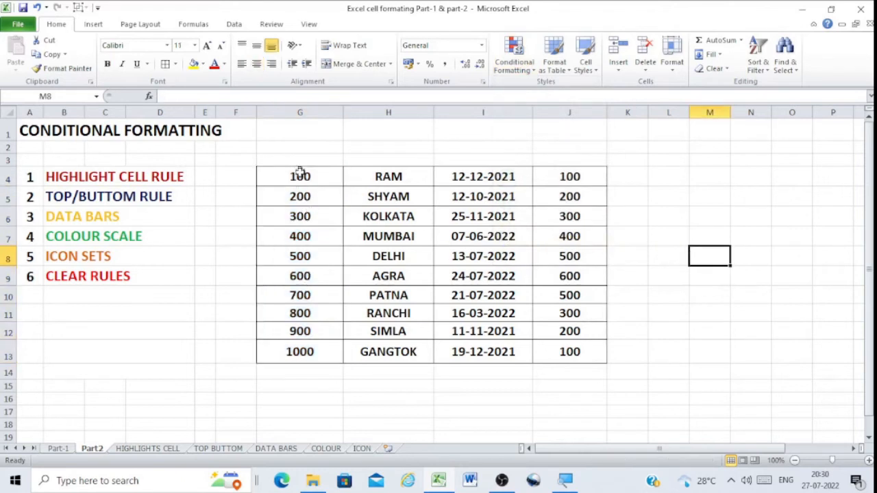
Step: Preview color scale presets on the numbers in G4:G13, including the Red - White - Green Color Scale, without applying one
{"action": "left_click_drag", "start_coordinate": [302, 176], "coordinate": [305, 351]}
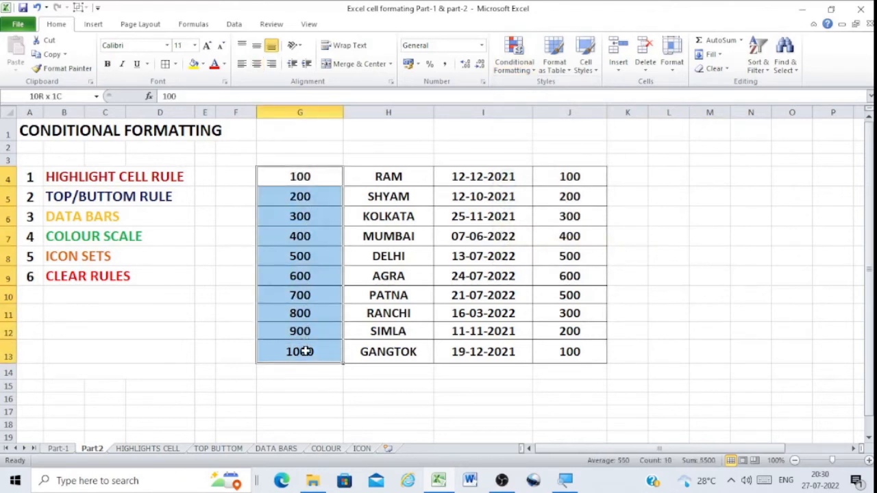
{"action": "left_click", "coordinate": [515, 49]}
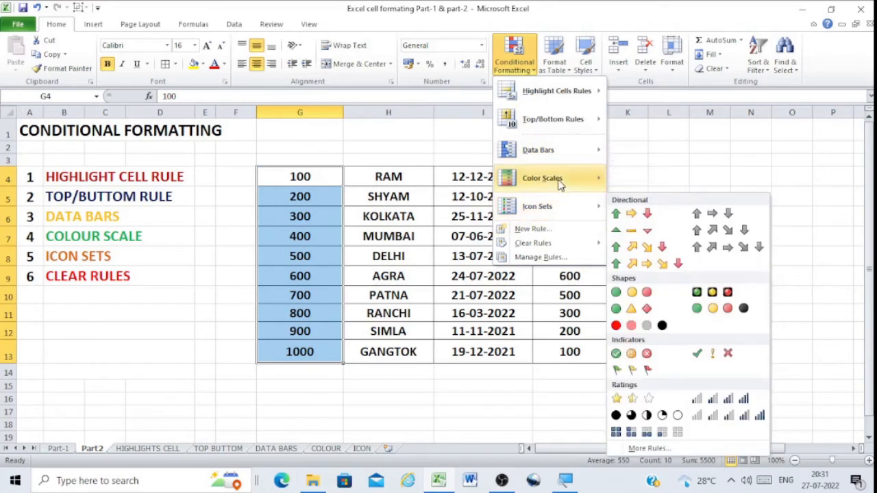
{"action": "mouse_move", "coordinate": [561, 184]}
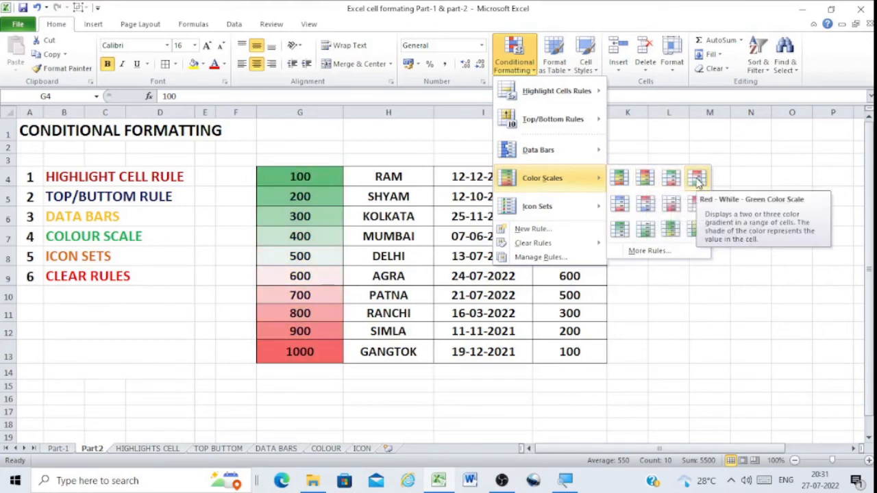
{"action": "left_click", "coordinate": [654, 308]}
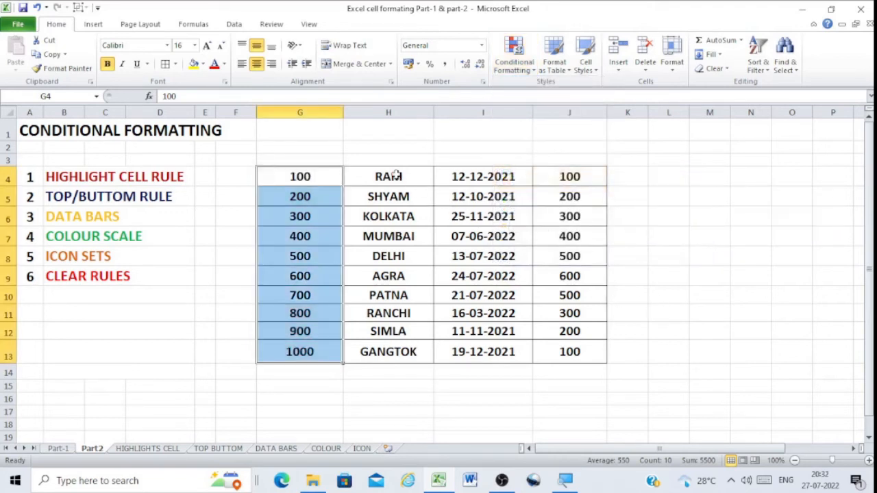
Step: Preview color scales such as Red - Yellow - Green on the text cells H4:H13 without applying one
{"action": "left_click_drag", "start_coordinate": [396, 175], "coordinate": [401, 351]}
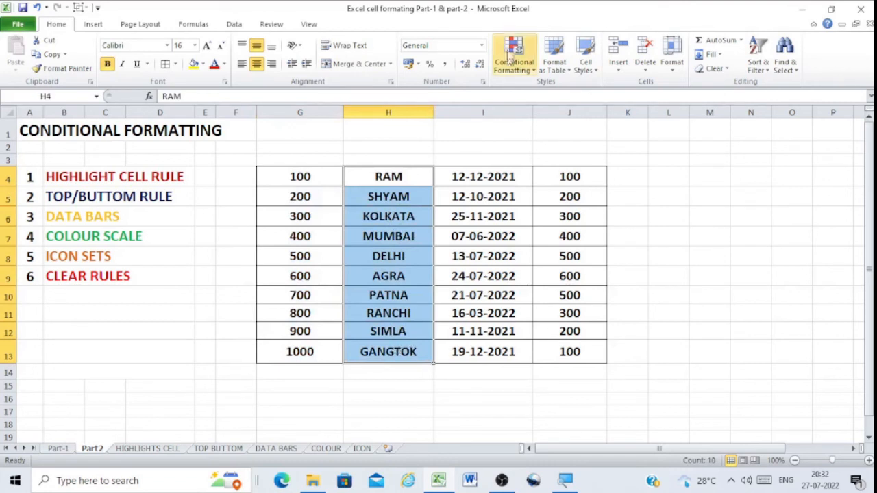
{"action": "left_click_drag", "start_coordinate": [421, 177], "coordinate": [402, 354]}
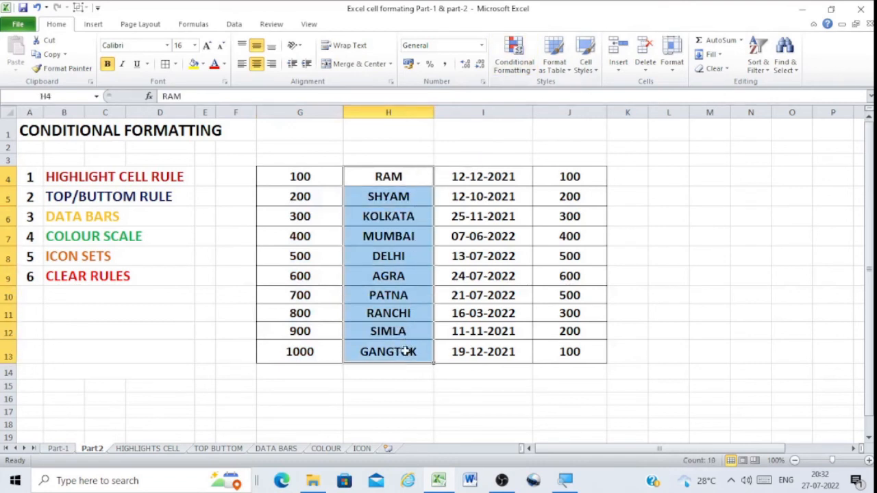
{"action": "left_click", "coordinate": [515, 50]}
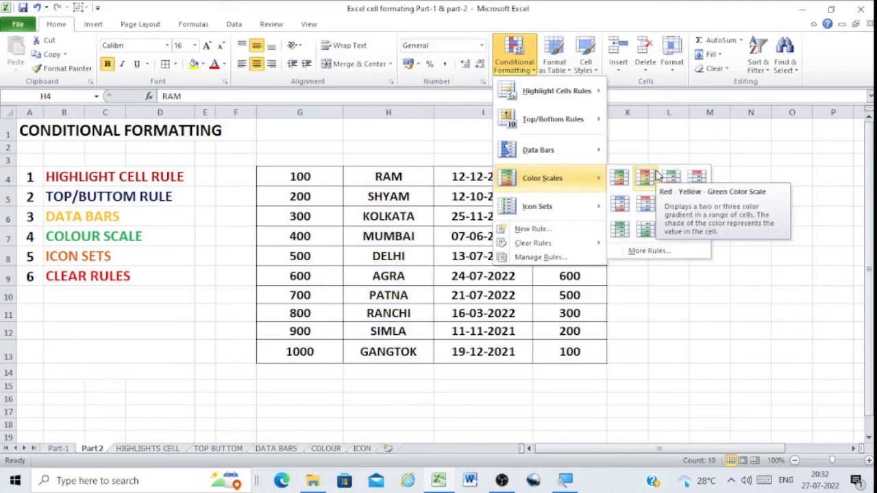
{"action": "left_click", "coordinate": [663, 297]}
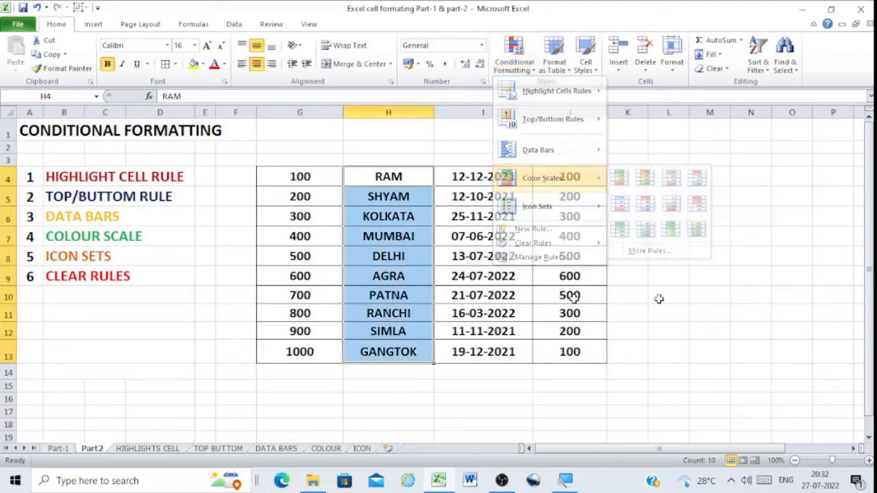
Step: Preview the color scale running from red for low to green for high values on G4:G13 without applying it
{"action": "left_click_drag", "start_coordinate": [305, 176], "coordinate": [299, 353]}
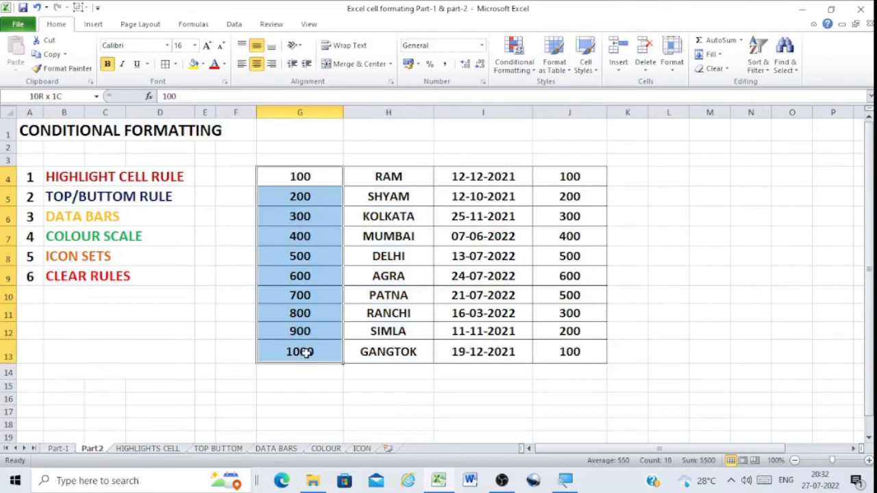
{"action": "left_click", "coordinate": [512, 63]}
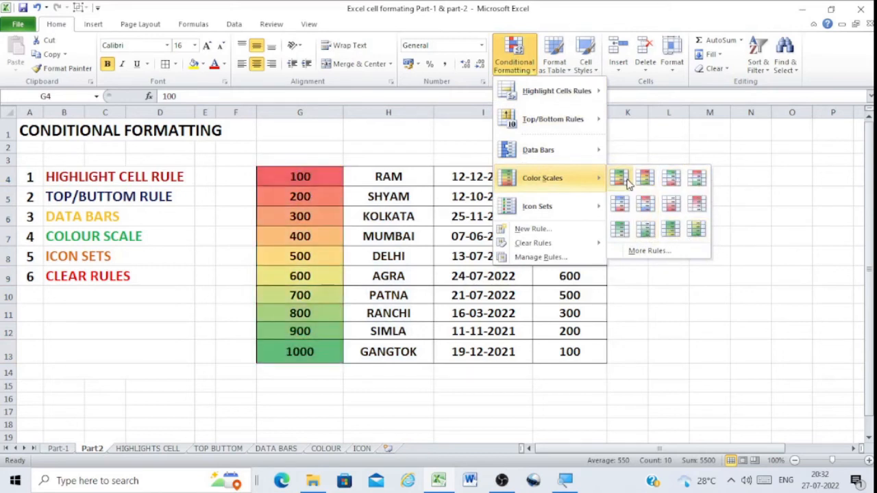
{"action": "left_click", "coordinate": [747, 189]}
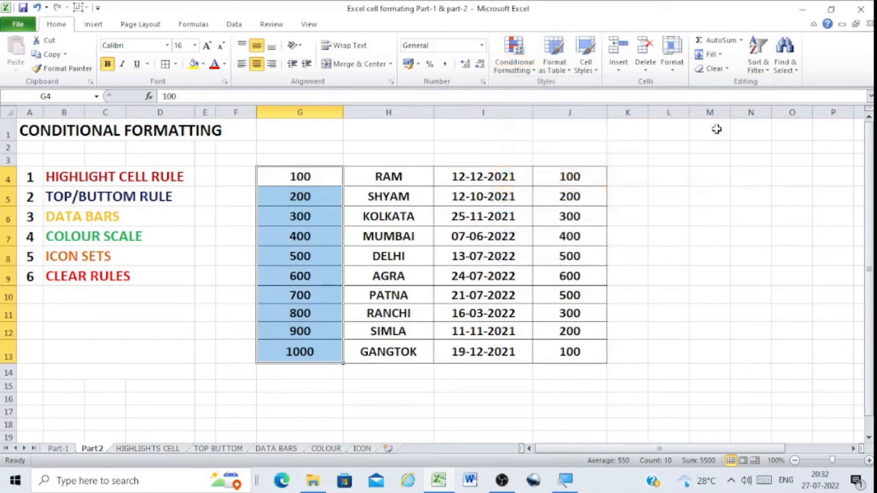
Step: Preview icon sets such as 5 Quarters on cells G4:G13 without applying one
{"action": "left_click", "coordinate": [514, 53]}
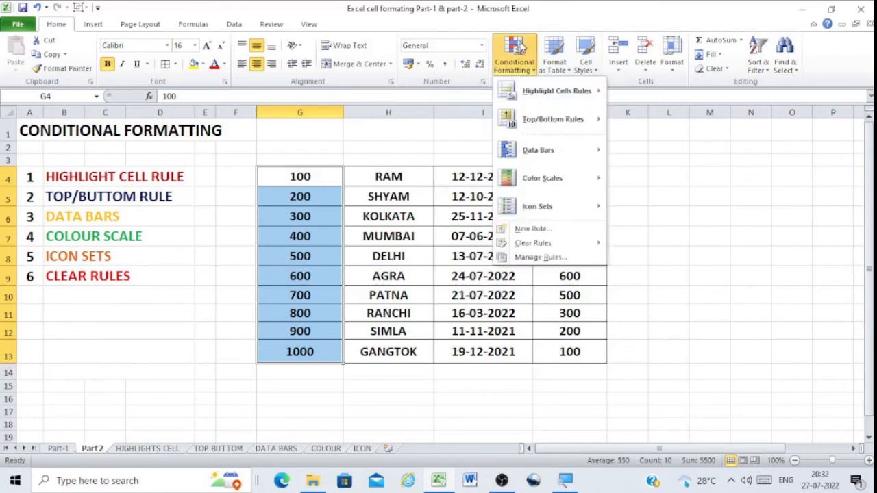
{"action": "mouse_move", "coordinate": [545, 204]}
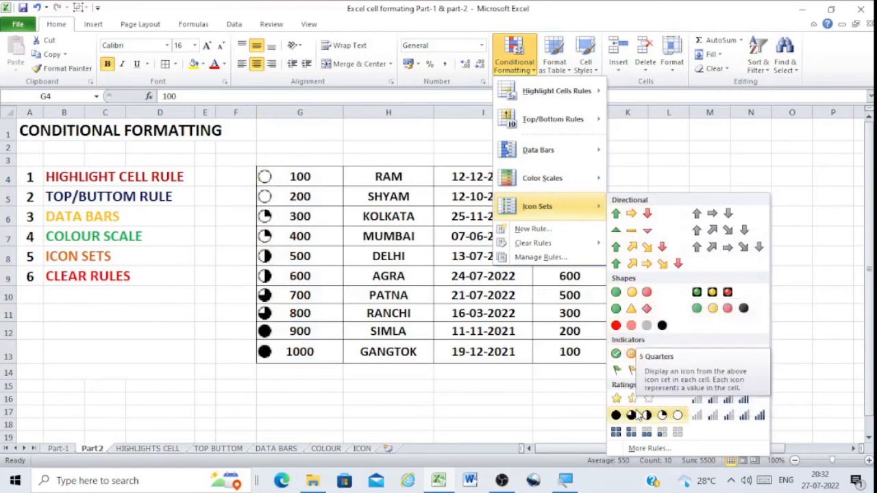
{"action": "left_click", "coordinate": [465, 390]}
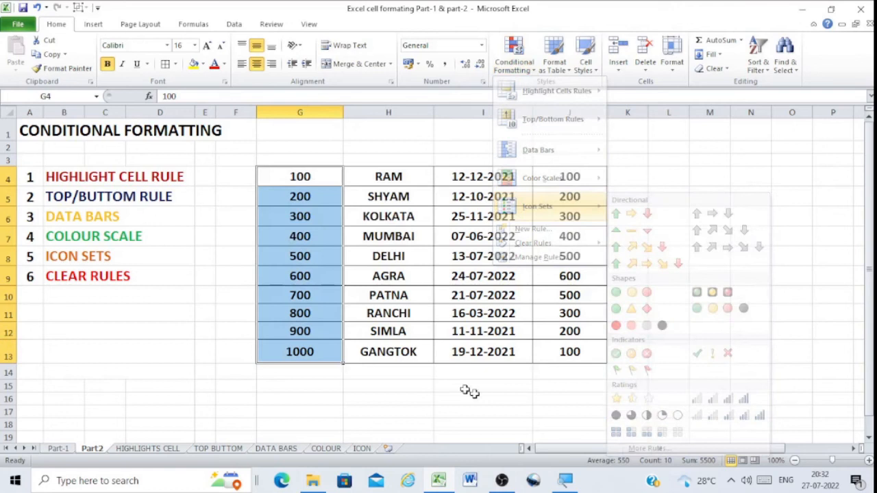
Step: Apply the directional icon set with green, yellow and red arrows to cells G4:G13
{"action": "left_click", "coordinate": [308, 176]}
{"action": "left_click_drag", "start_coordinate": [308, 177], "coordinate": [313, 352]}
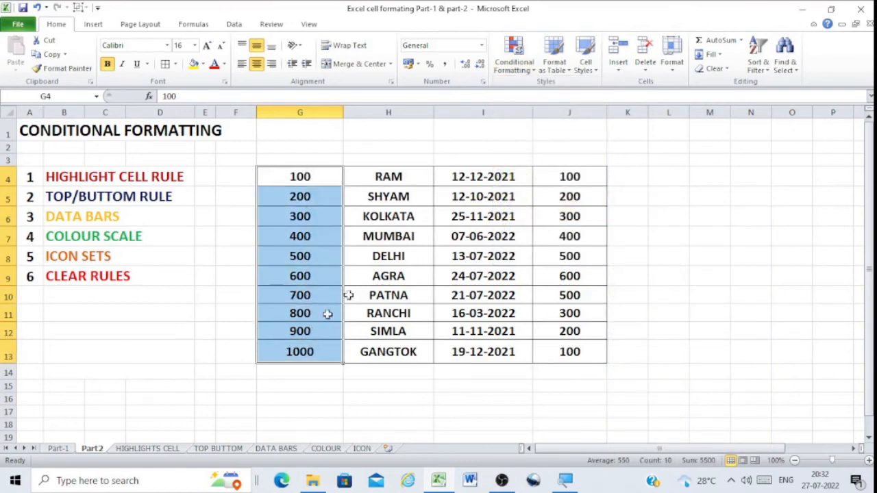
{"action": "left_click", "coordinate": [515, 51]}
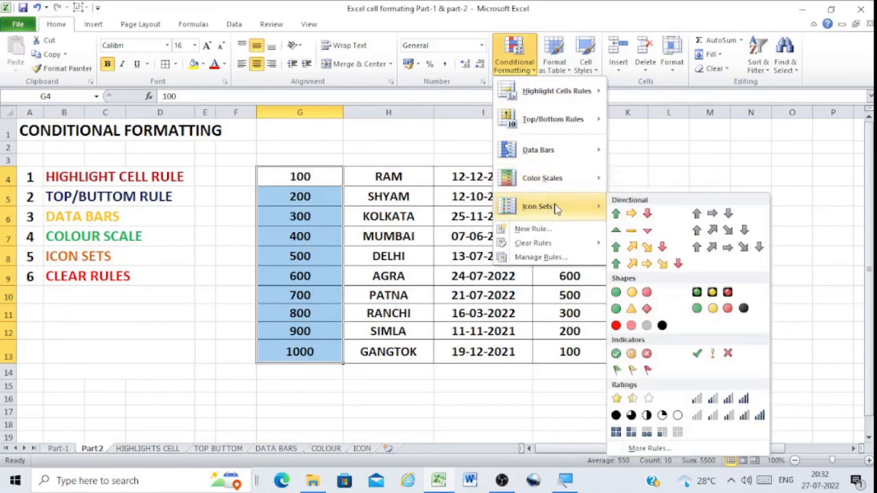
{"action": "left_click", "coordinate": [631, 213]}
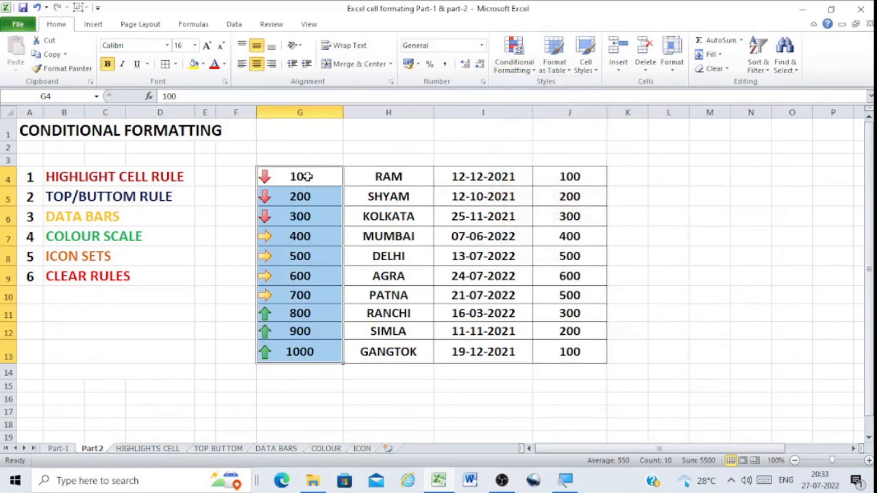
Step: Preview alternative icon sets on G4:G13, such as the three gray arrows, keeping the colored arrows
{"action": "left_click_drag", "start_coordinate": [299, 176], "coordinate": [313, 349]}
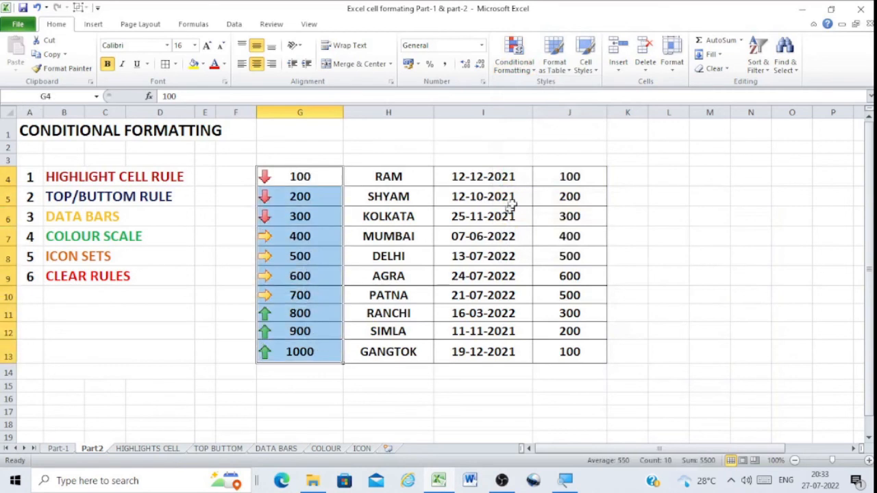
{"action": "left_click", "coordinate": [514, 58]}
{"action": "mouse_move", "coordinate": [557, 211]}
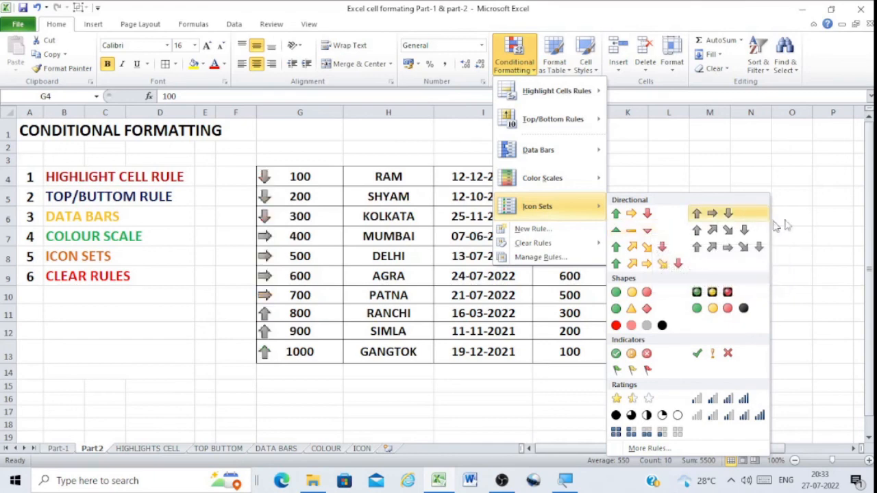
{"action": "left_click", "coordinate": [801, 211]}
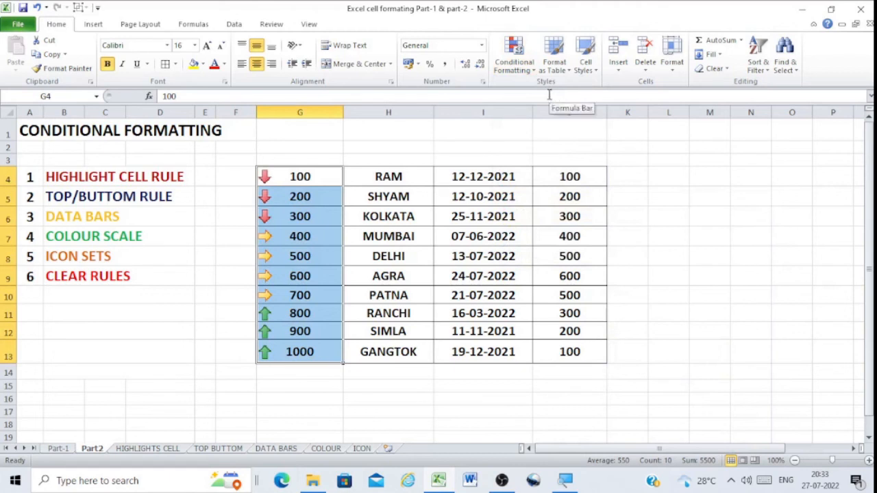
{"action": "left_click", "coordinate": [517, 47]}
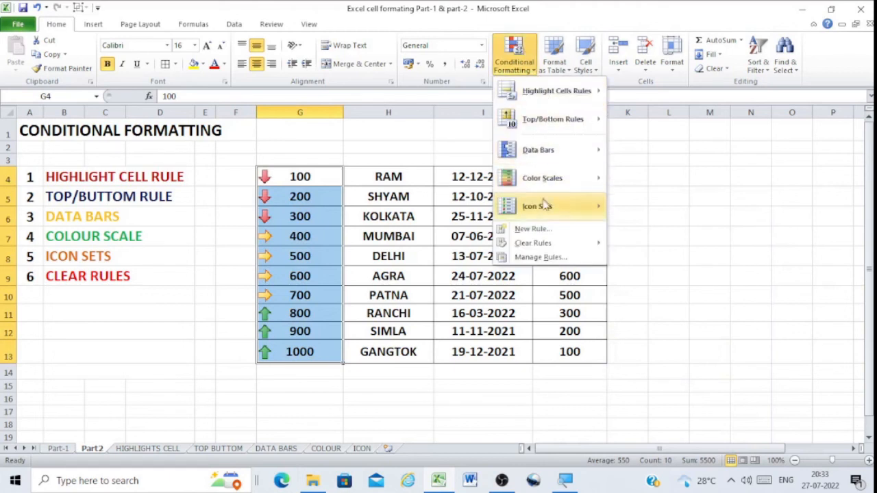
{"action": "mouse_move", "coordinate": [553, 244]}
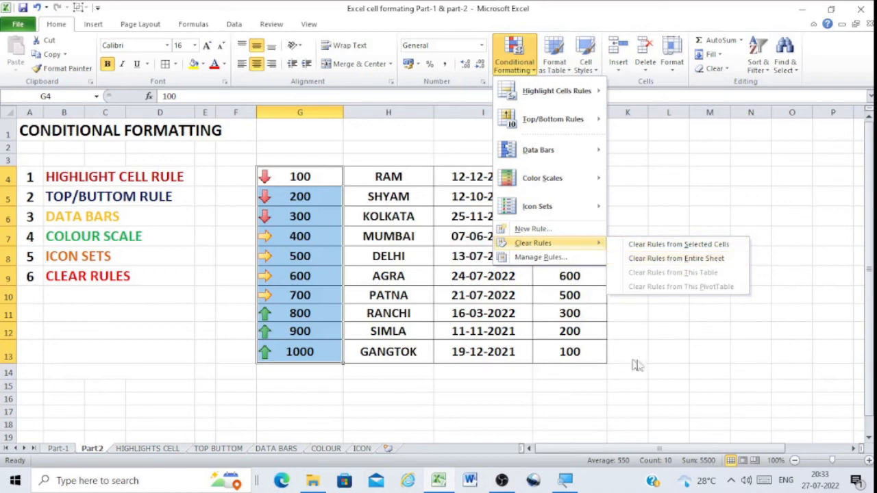
{"action": "left_click", "coordinate": [662, 355]}
Step: Clear the icon set rule from the selected cells G4:G13 only
{"action": "left_click_drag", "start_coordinate": [310, 176], "coordinate": [316, 351]}
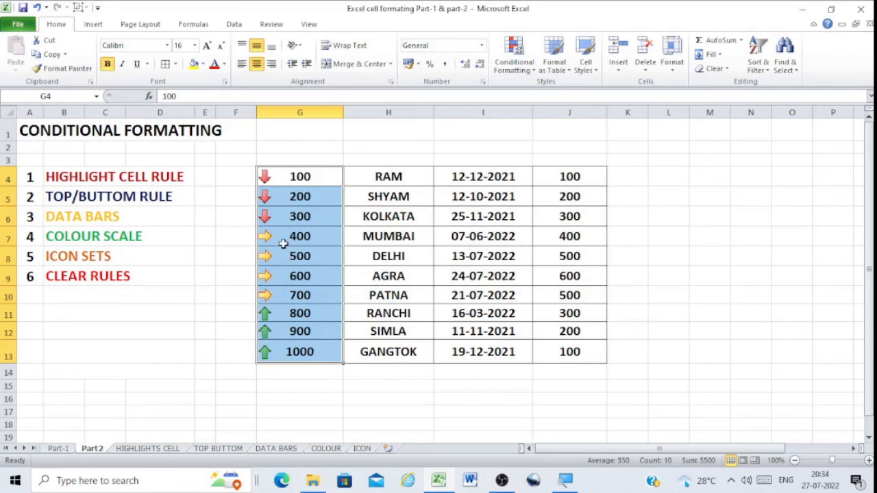
{"action": "left_click", "coordinate": [518, 53]}
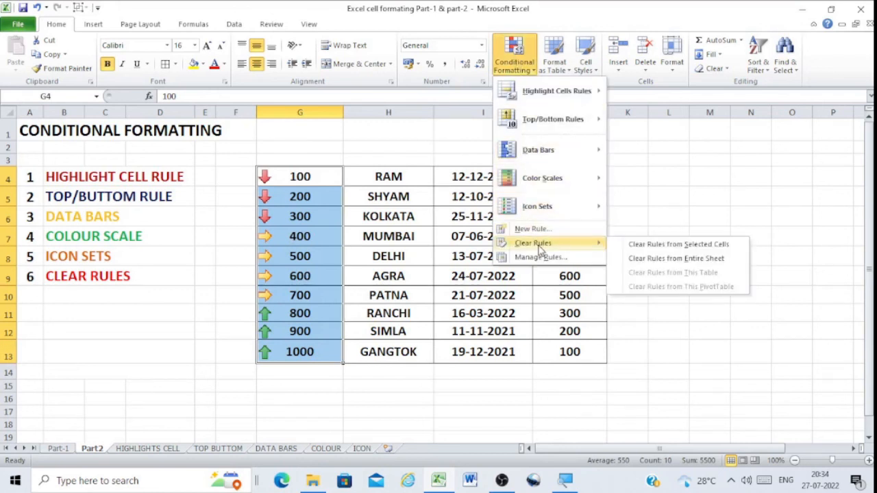
{"action": "left_click", "coordinate": [637, 245]}
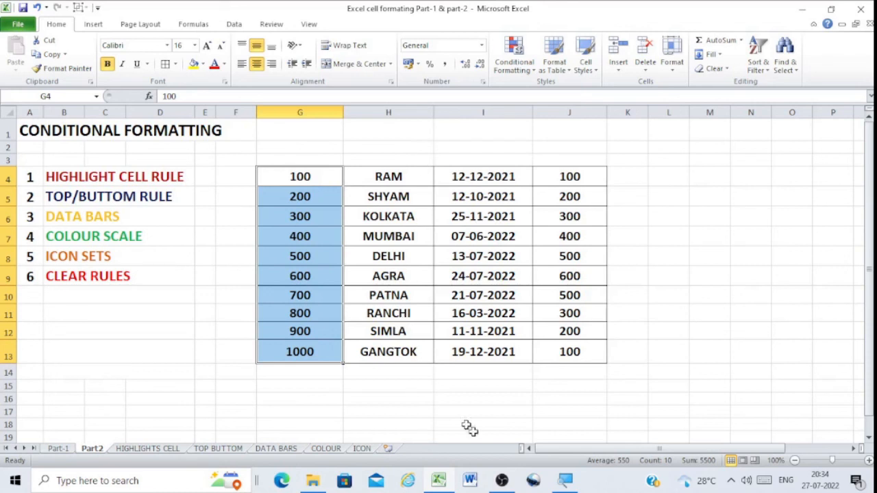
{"action": "left_click", "coordinate": [501, 481]}
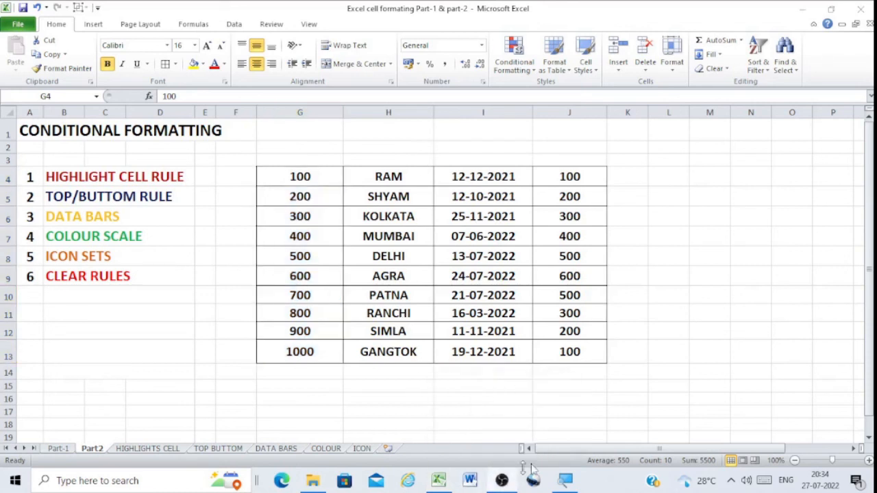